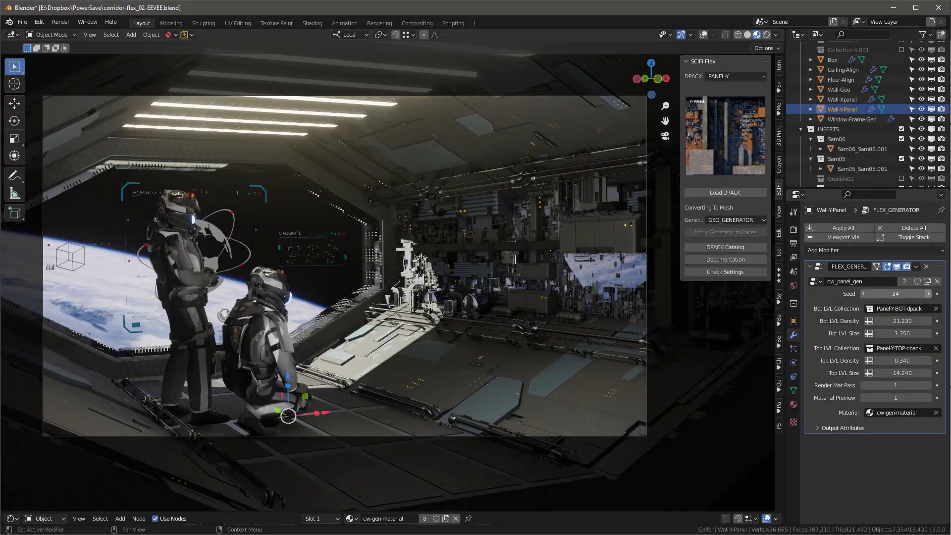
Step the FLEX_GENERATOR seed up through several values until it reads 42
{"action": "left_click", "coordinate": [928, 294]}
{"action": "left_click", "coordinate": [928, 294]}
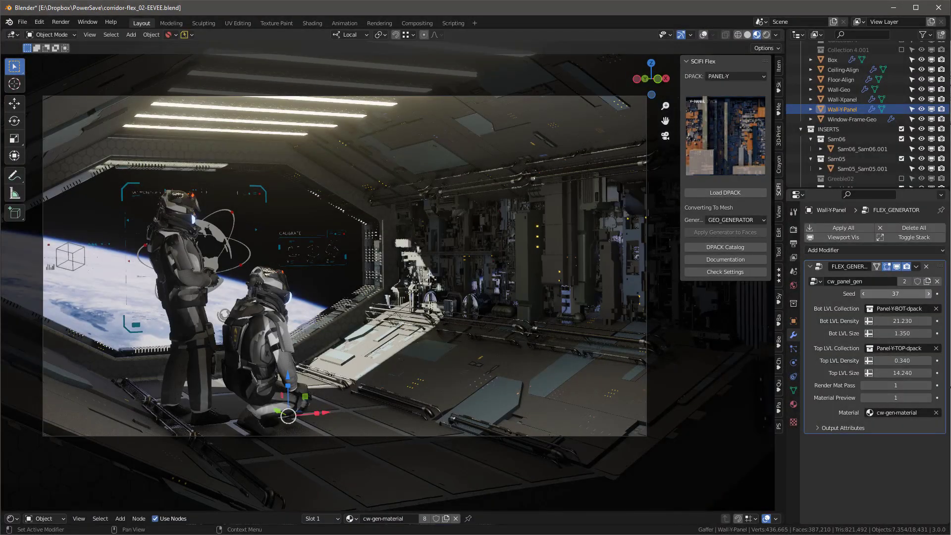
{"action": "left_click", "coordinate": [928, 294]}
{"action": "left_click", "coordinate": [928, 294]}
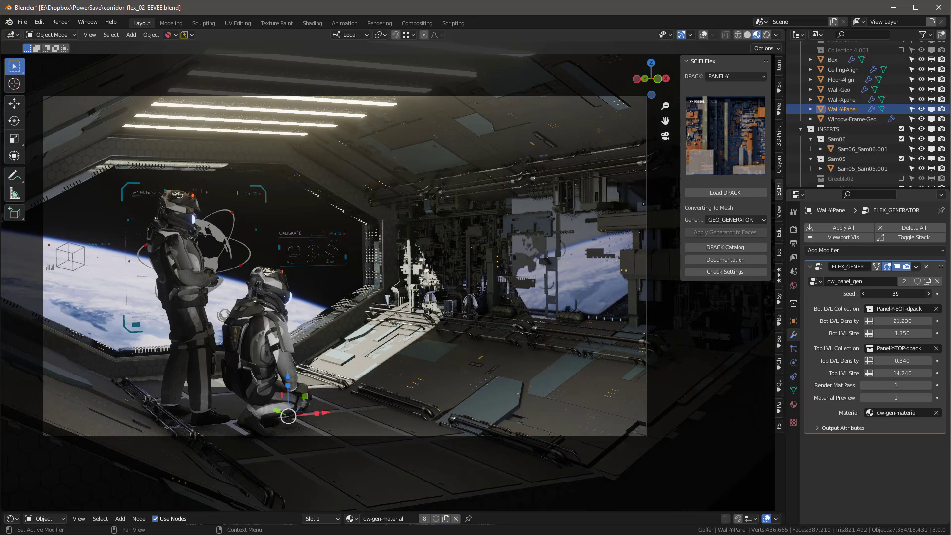
{"action": "left_click", "coordinate": [928, 294]}
{"action": "left_click", "coordinate": [928, 294]}
{"action": "left_click", "coordinate": [928, 294]}
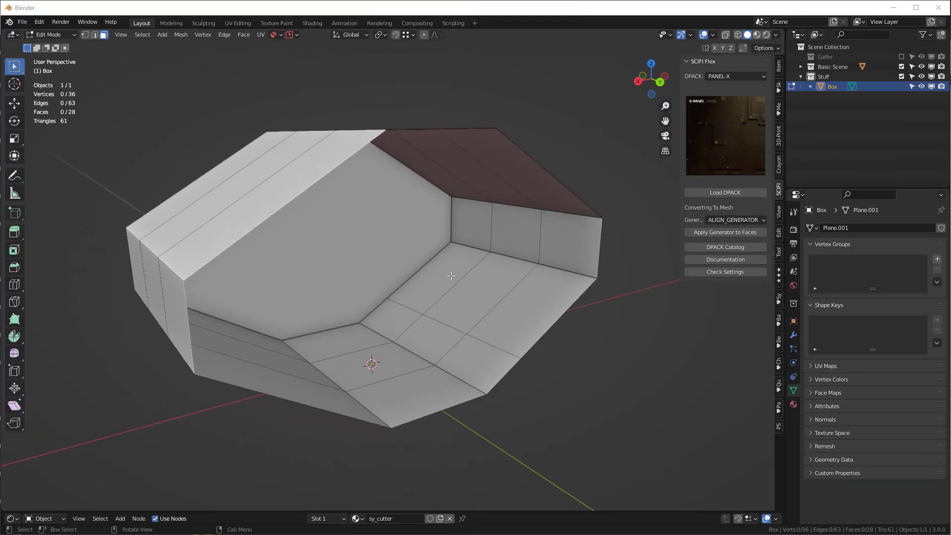
Select six floor faces of the Box in Edit Mode
{"action": "left_click", "coordinate": [452, 275]}
{"action": "left_click", "coordinate": [478, 291], "text": "shift"}
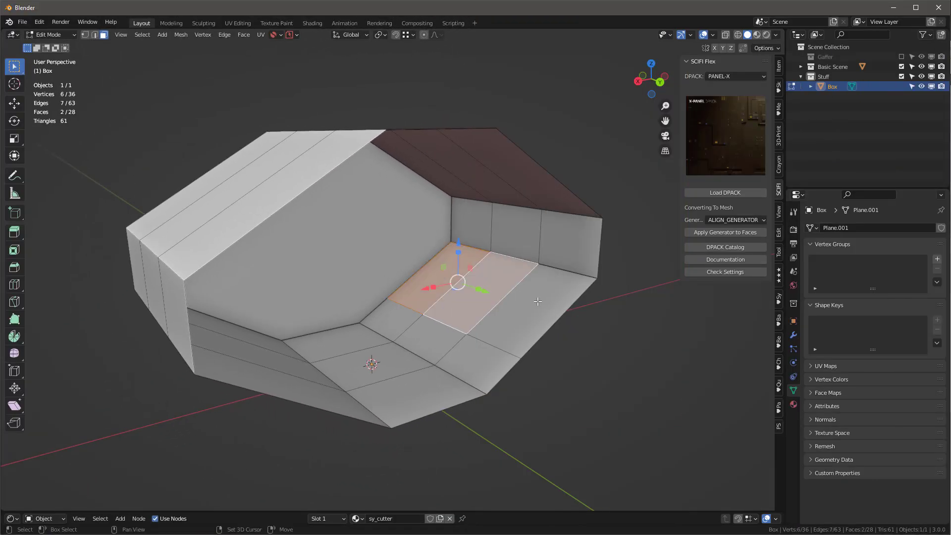
{"action": "left_click", "coordinate": [529, 308], "text": "shift"}
{"action": "left_click", "coordinate": [475, 362], "text": "shift"}
{"action": "left_click", "coordinate": [442, 339], "text": "shift"}
{"action": "left_click", "coordinate": [391, 319], "text": "shift"}
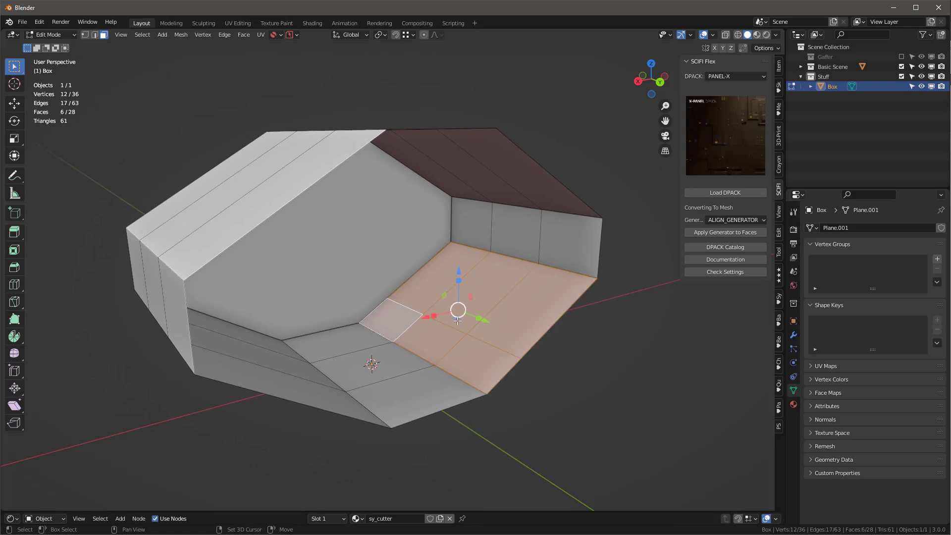
Apply MESH_GENERATOR greebles to the selected faces and set edge density to 0.190
{"action": "left_click", "coordinate": [733, 221]}
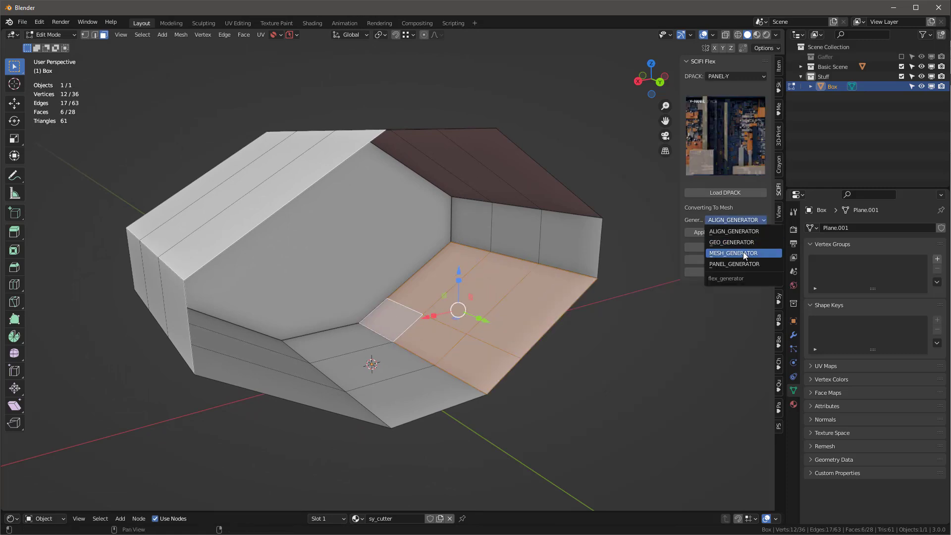
{"action": "left_click", "coordinate": [743, 252]}
{"action": "left_click", "coordinate": [721, 232]}
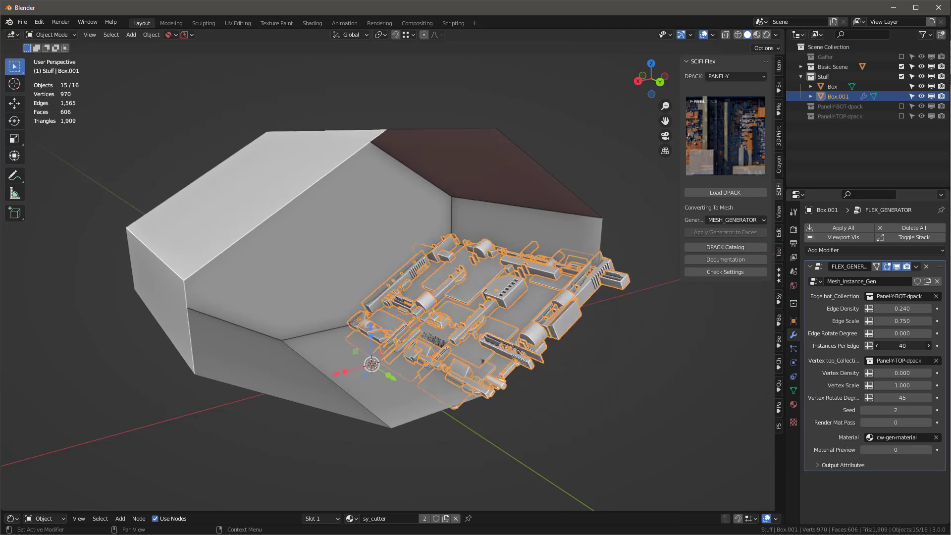
{"action": "left_click_drag", "start_coordinate": [913, 308], "coordinate": [879, 321]}
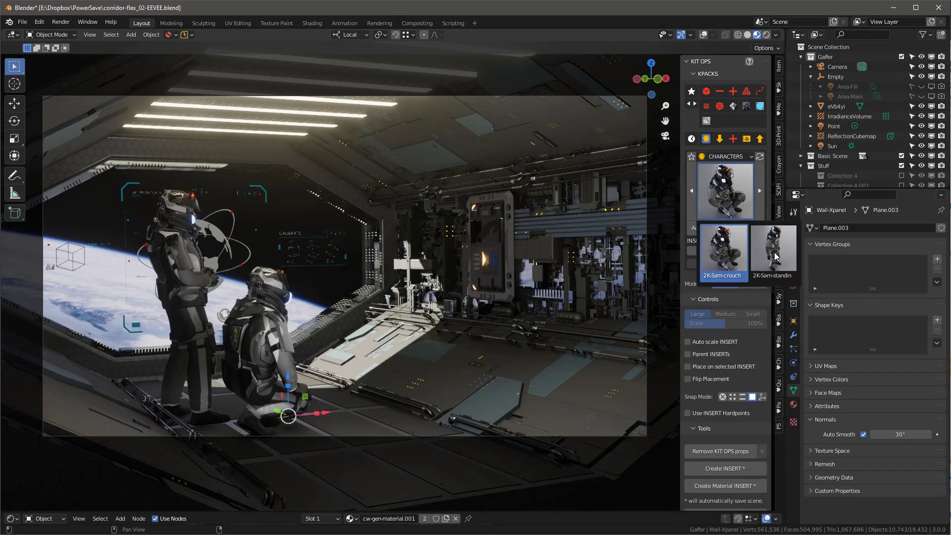
Switch the KIT OPS kit pack to CITY HEROES and browse its thumbnails
{"action": "left_click", "coordinate": [727, 157]}
{"action": "left_click", "coordinate": [714, 266]}
{"action": "left_click", "coordinate": [723, 194]}
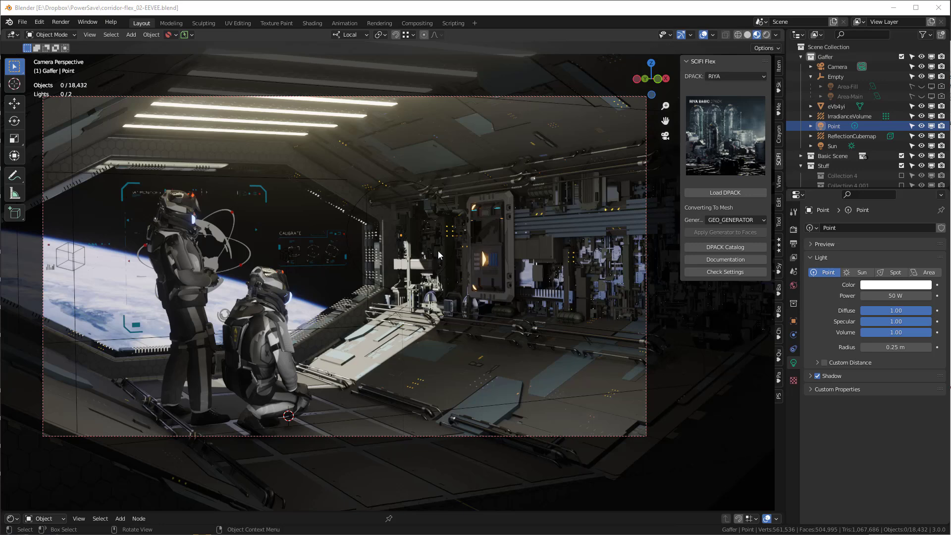
With the door greeble selected, switch KIT OPS to PANEL HEROES and add greeble01
{"action": "left_click", "coordinate": [509, 233]}
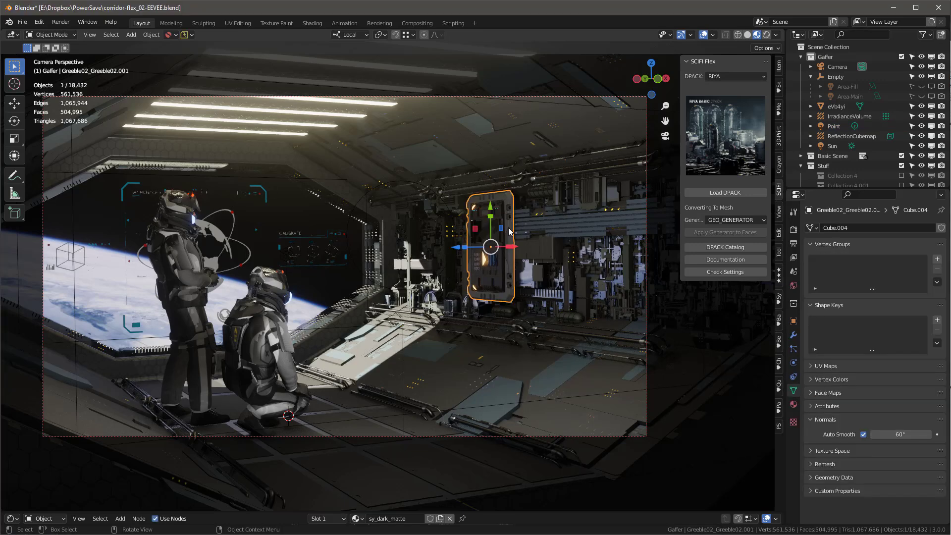
{"action": "left_click", "coordinate": [779, 277]}
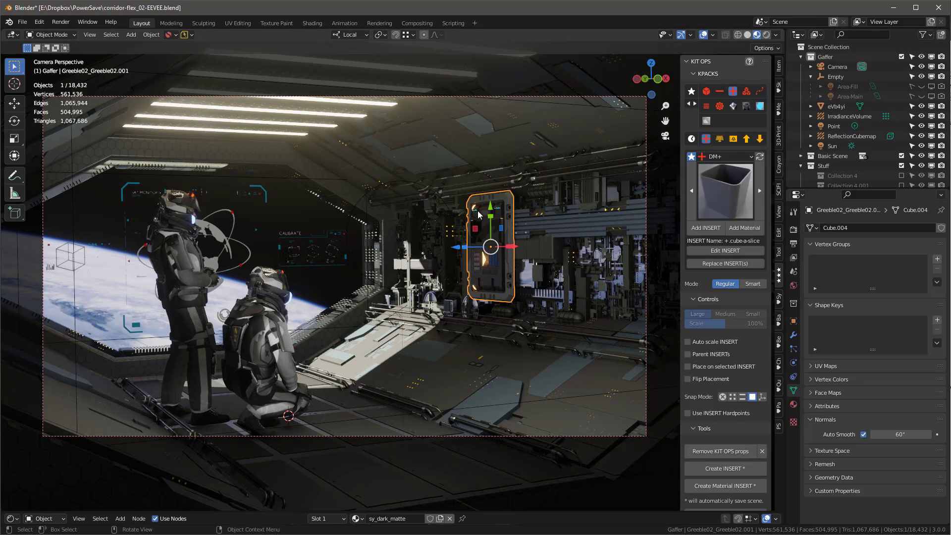
{"action": "left_click", "coordinate": [752, 157]}
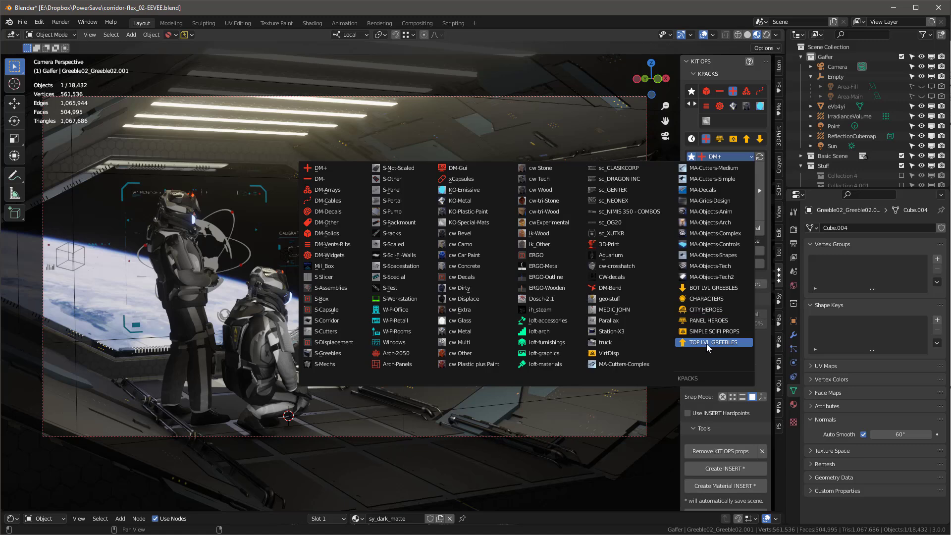
{"action": "left_click", "coordinate": [714, 323]}
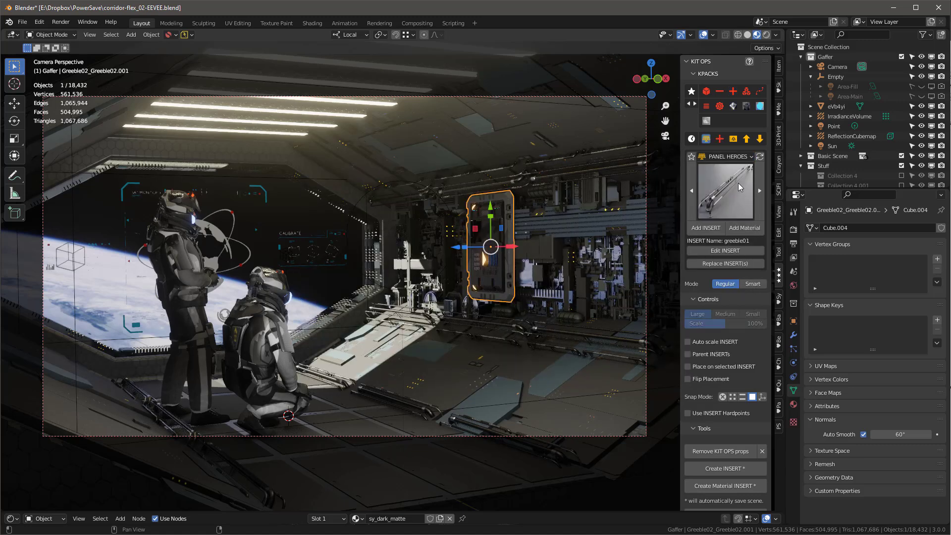
{"action": "left_click", "coordinate": [740, 189]}
Swap in the PANEL HEROES greeble02 insert on the wall panel and browse the thumbnails again
{"action": "left_click", "coordinate": [732, 188]}
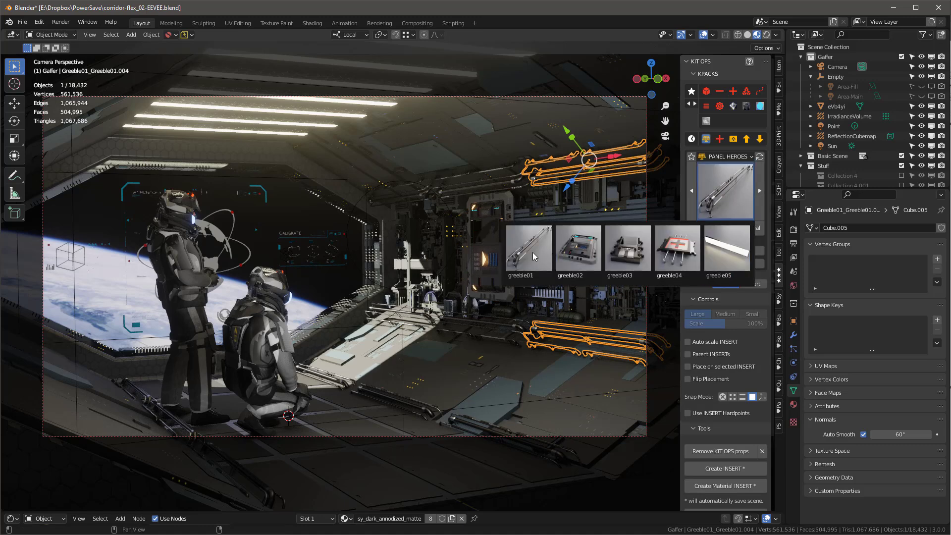
{"action": "left_click", "coordinate": [588, 253]}
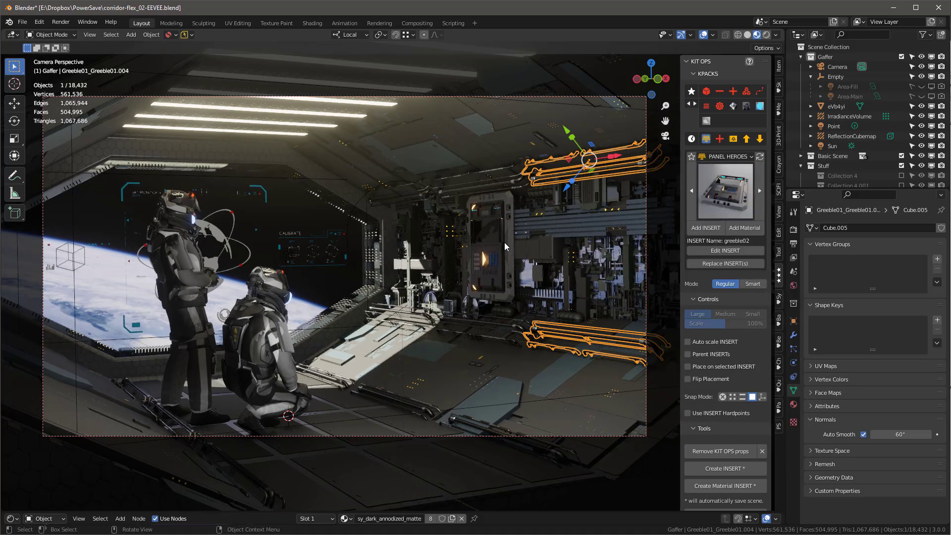
{"action": "left_click", "coordinate": [505, 246]}
{"action": "left_click", "coordinate": [738, 193]}
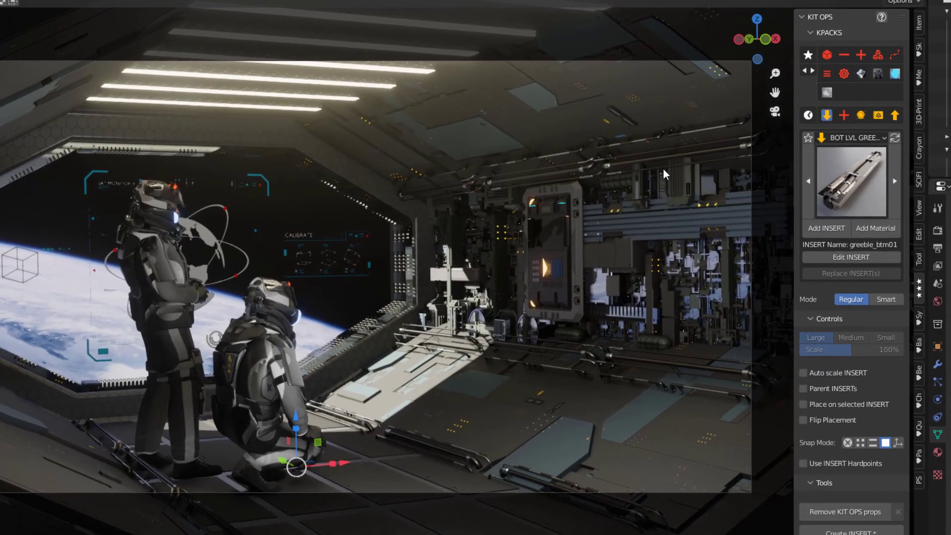
Switch KIT OPS to the BOT LVL GREEBLES pack and browse its thumbnails
{"action": "left_click", "coordinate": [728, 156]}
{"action": "scroll", "coordinate": [829, 269], "scroll_direction": "down", "scroll_amount": 3}
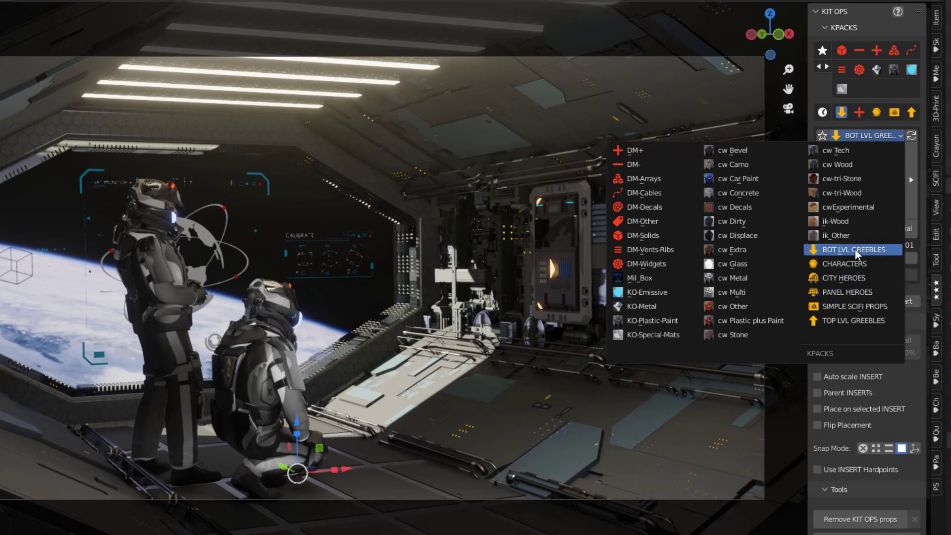
{"action": "left_click", "coordinate": [853, 252]}
{"action": "left_click", "coordinate": [886, 170]}
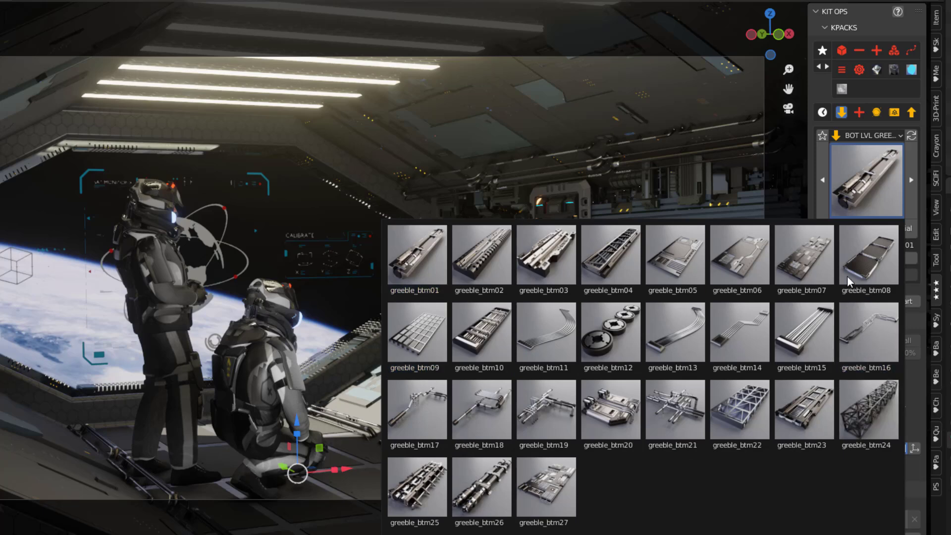
Switch to the CHARACTERS pack and pick the 2K-Sam-crouch character
{"action": "left_click", "coordinate": [872, 135]}
{"action": "left_click", "coordinate": [860, 264]}
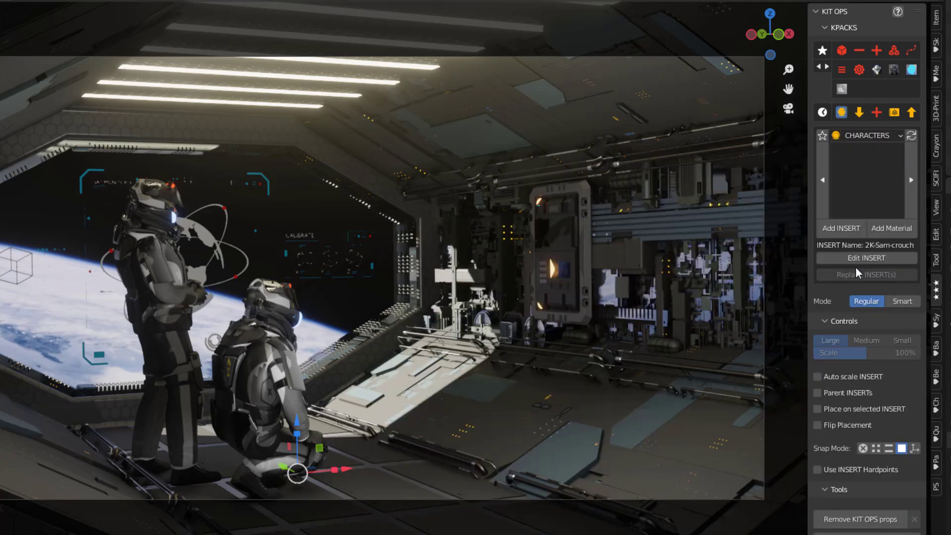
{"action": "left_click", "coordinate": [859, 191]}
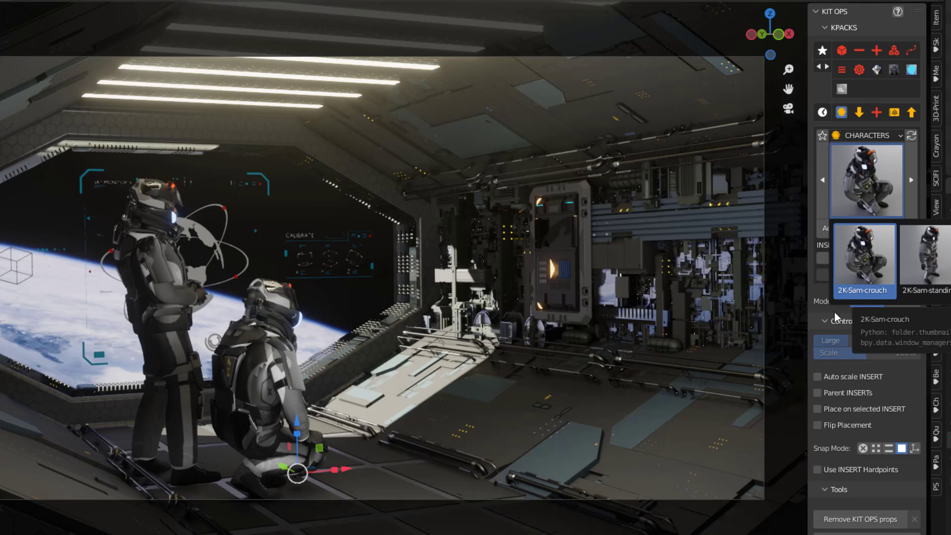
{"action": "left_click", "coordinate": [873, 266]}
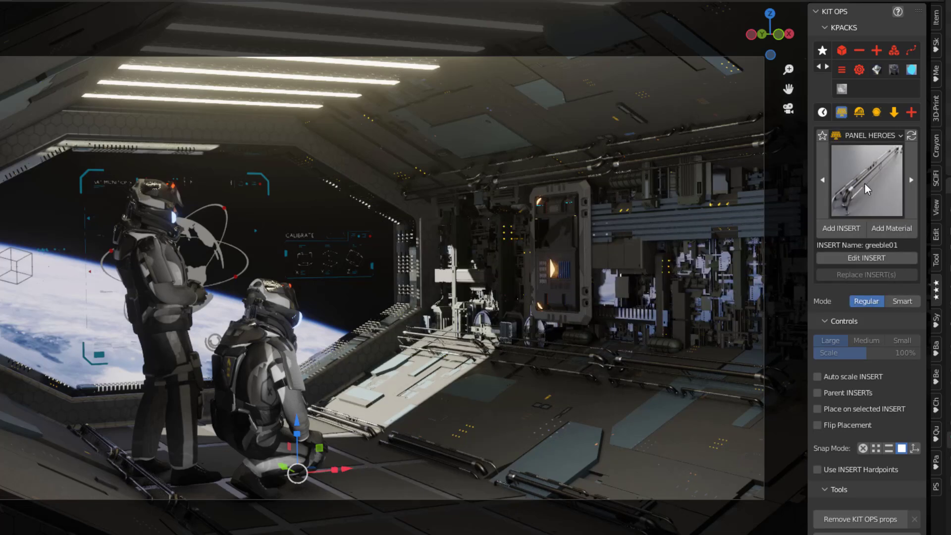
Browse the PANEL HEROES, SIMPLE SCIFI PROPS and TOP LVL GREEBLES kit pack thumbnails
{"action": "left_click", "coordinate": [865, 188]}
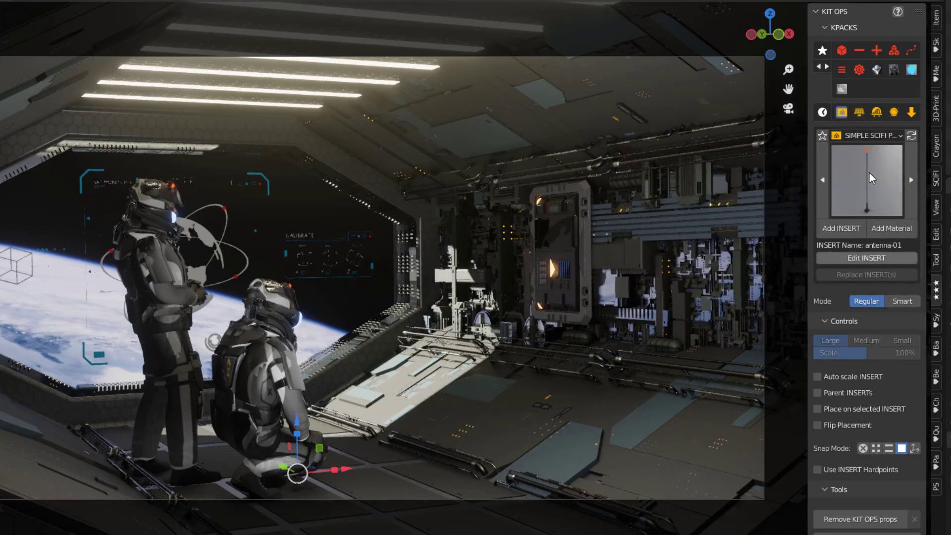
{"action": "left_click", "coordinate": [869, 173]}
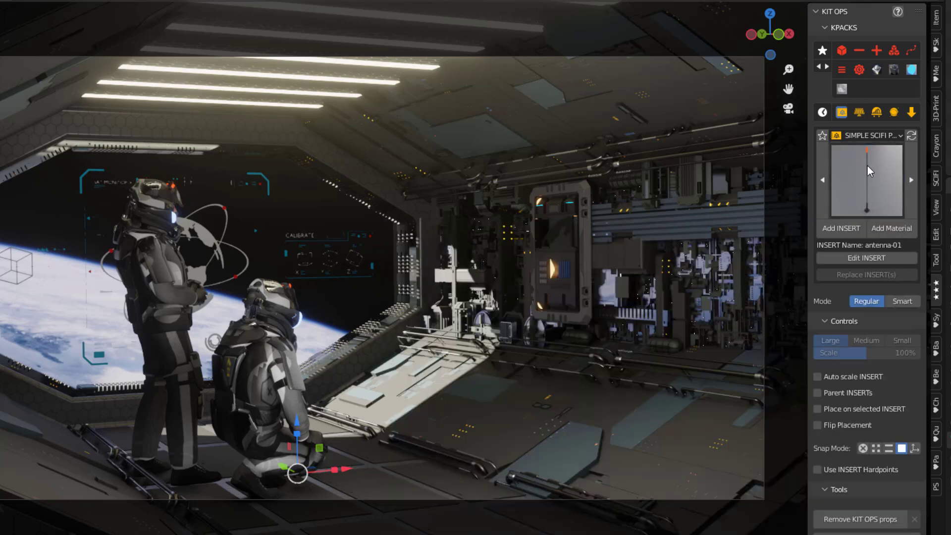
{"action": "left_click", "coordinate": [871, 136]}
{"action": "left_click", "coordinate": [859, 318]}
{"action": "left_click", "coordinate": [883, 175]}
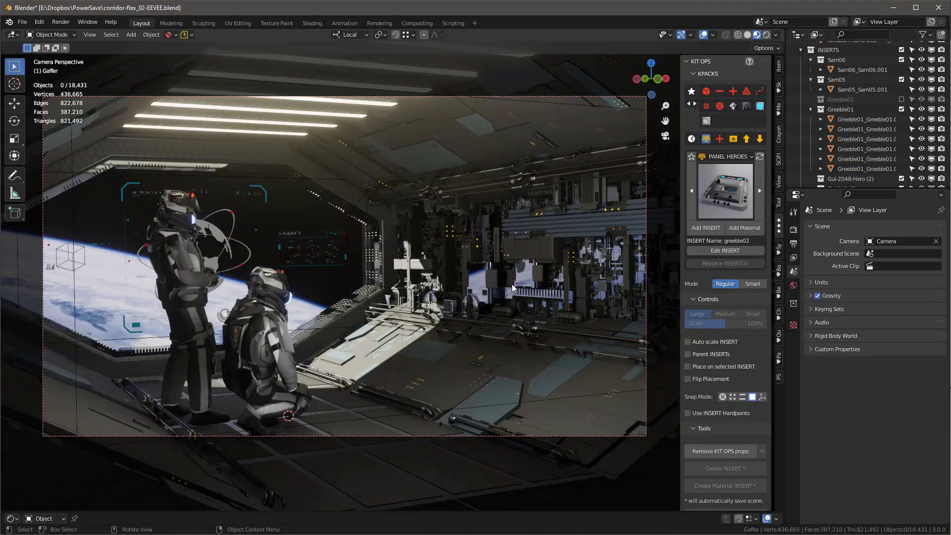
Check both astronauts and the Gui-1X1 panel, then select Wall-Y-Panel and frame it in the Outliner
{"action": "left_click", "coordinate": [262, 324]}
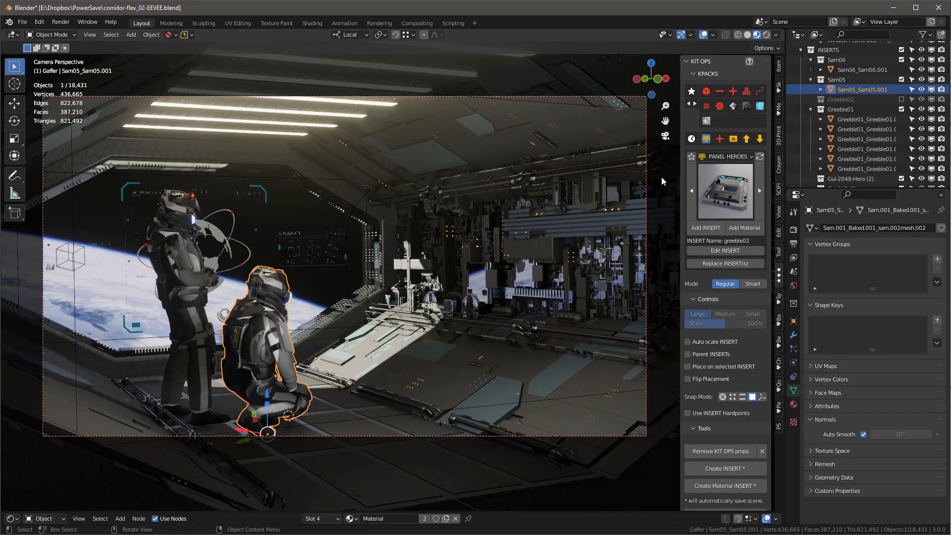
{"action": "left_click", "coordinate": [182, 243]}
{"action": "left_click", "coordinate": [257, 319]}
{"action": "left_click", "coordinate": [94, 247]}
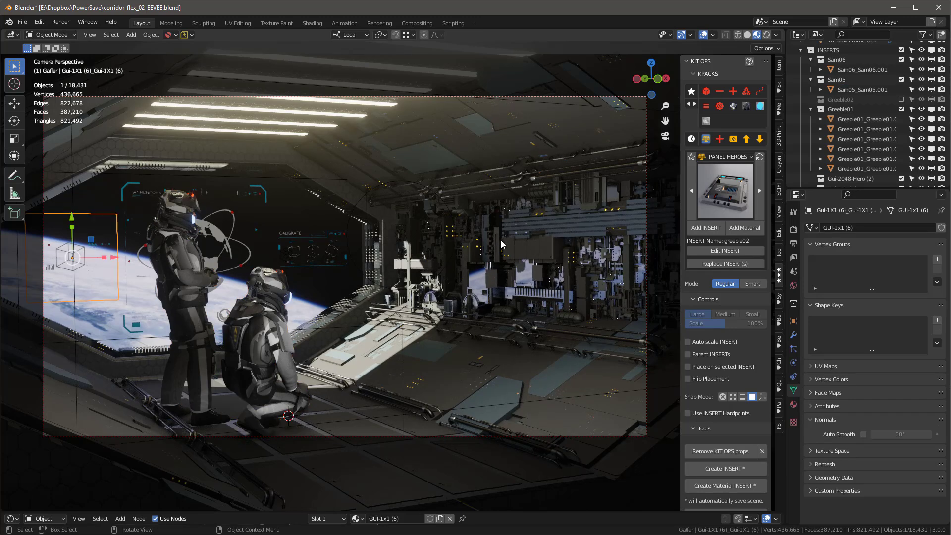
{"action": "left_click", "coordinate": [518, 251]}
{"action": "key", "text": "period"}
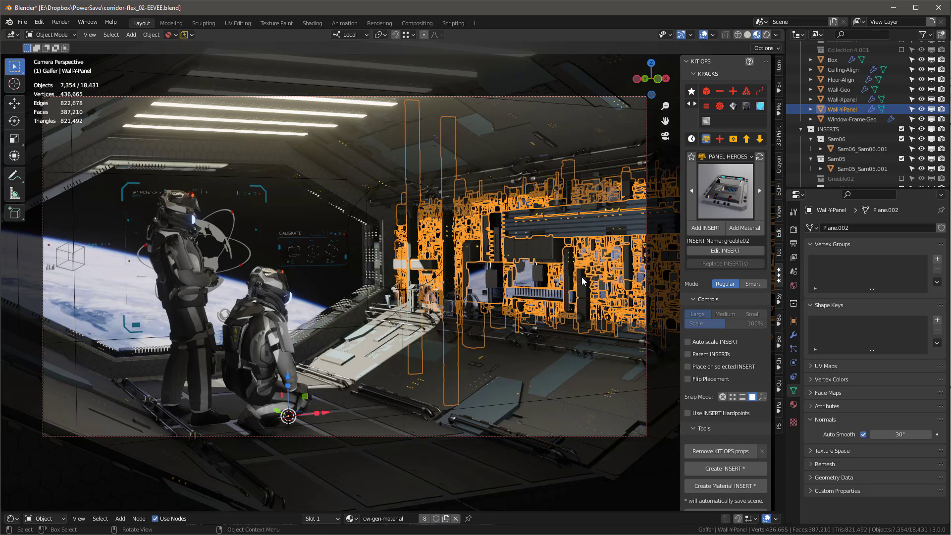
Choose DPACK PANEL-Y in SCIFI Flex, reselect Wall-Y-Panel and hide overlays to show its modifier
{"action": "left_click", "coordinate": [779, 189]}
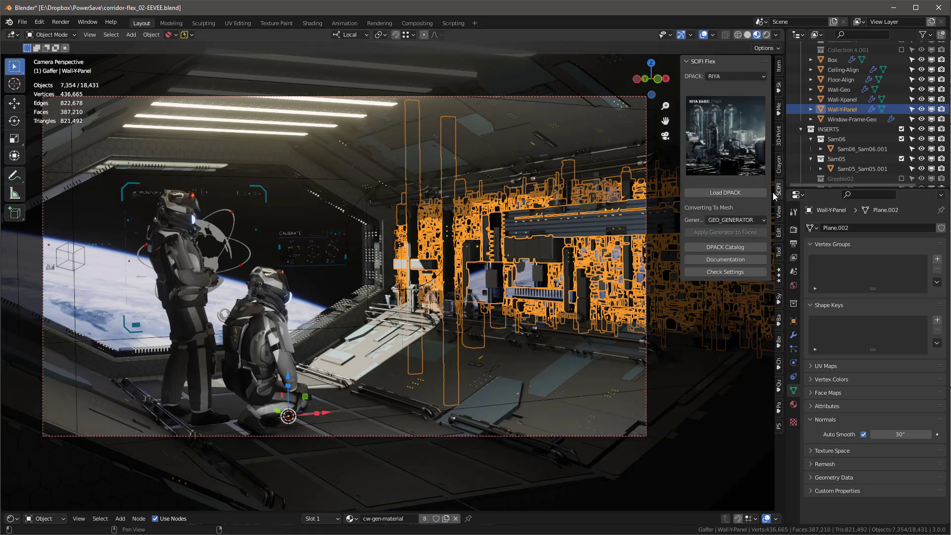
{"action": "left_click", "coordinate": [719, 79]}
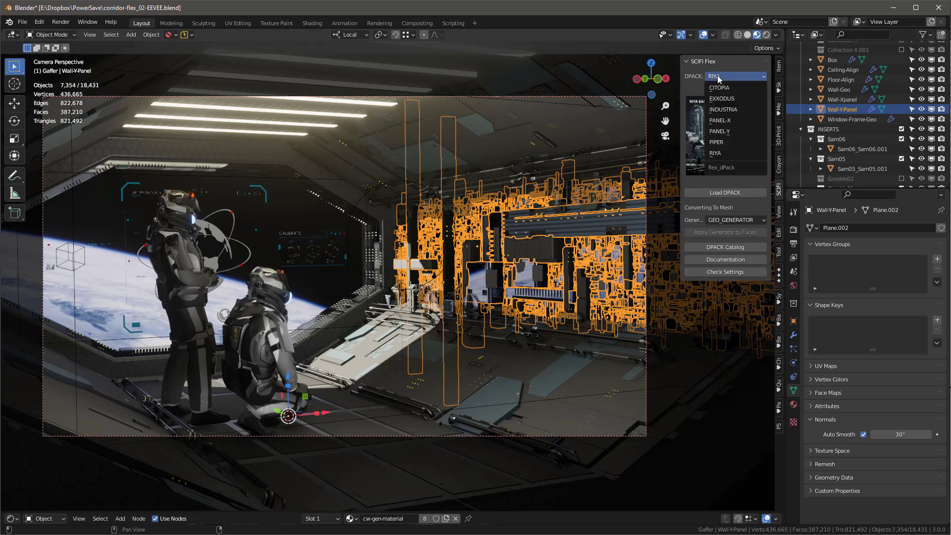
{"action": "left_click", "coordinate": [726, 131]}
{"action": "left_click", "coordinate": [733, 220]}
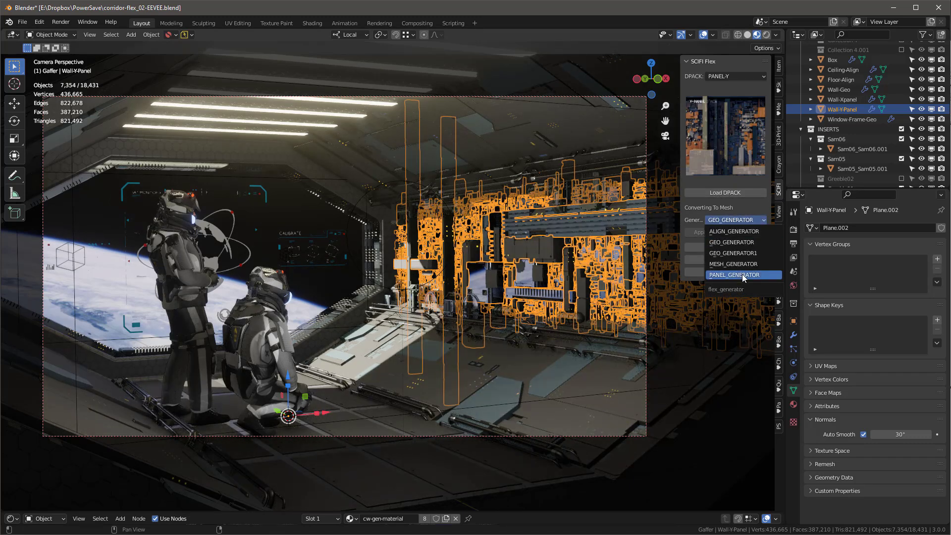
{"action": "key", "text": "Escape"}
{"action": "key", "text": "ctrl+z"}
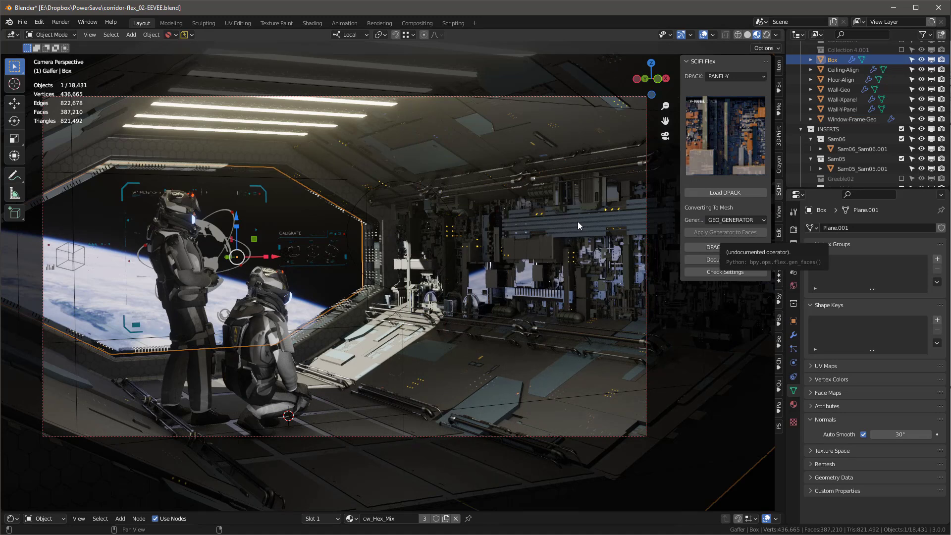
{"action": "left_click", "coordinate": [537, 246]}
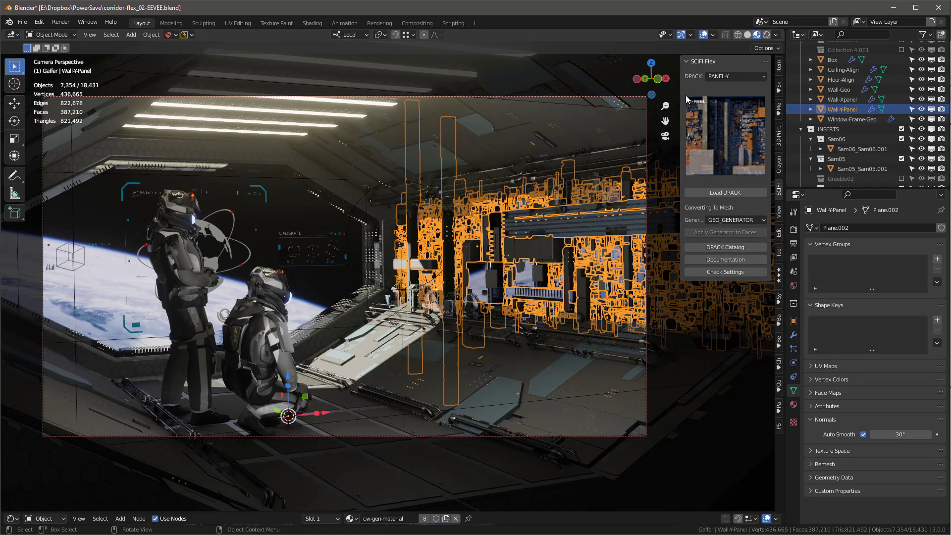
{"action": "left_click", "coordinate": [704, 35]}
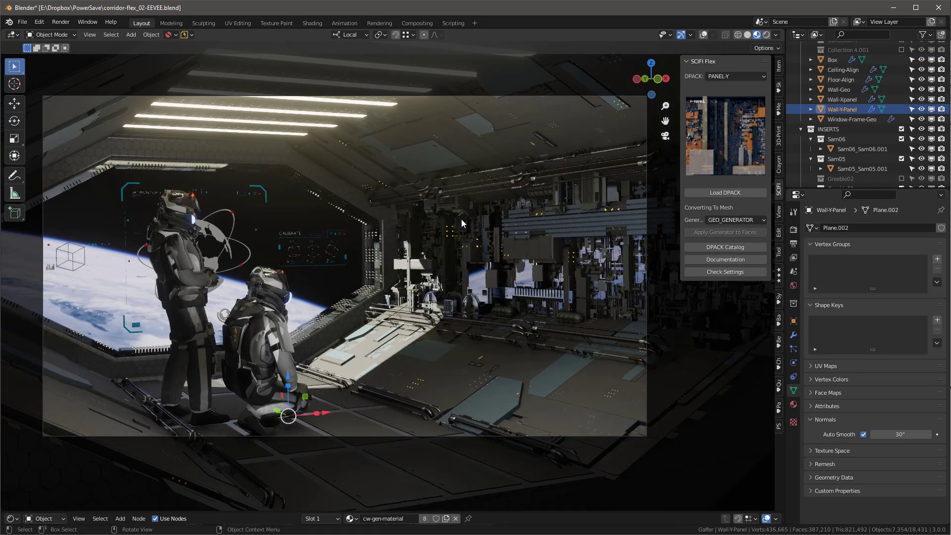
{"action": "left_click", "coordinate": [794, 336]}
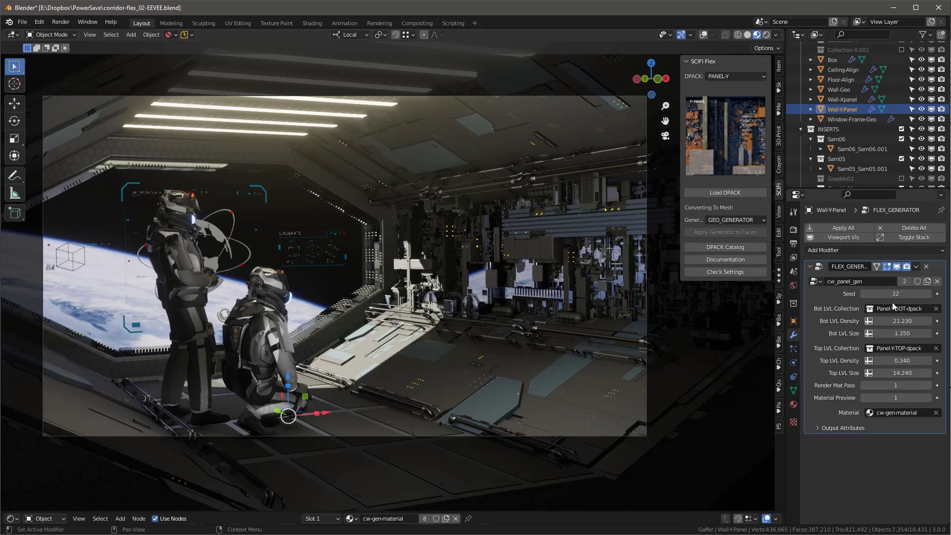
Step the greeble seed from 33 to 42, then set top density 0.680 and size 12.430
{"action": "left_click", "coordinate": [927, 294]}
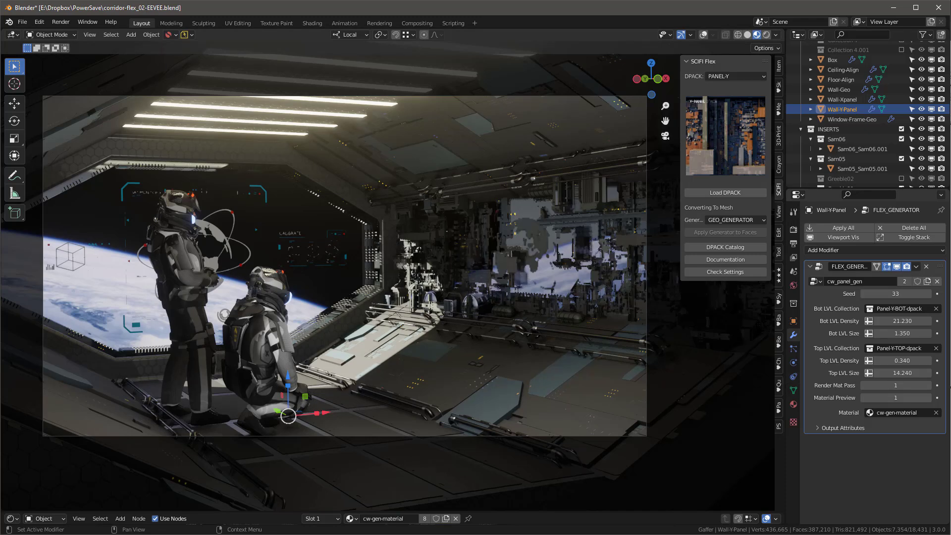
{"action": "left_click", "coordinate": [928, 294]}
{"action": "left_click", "coordinate": [928, 294]}
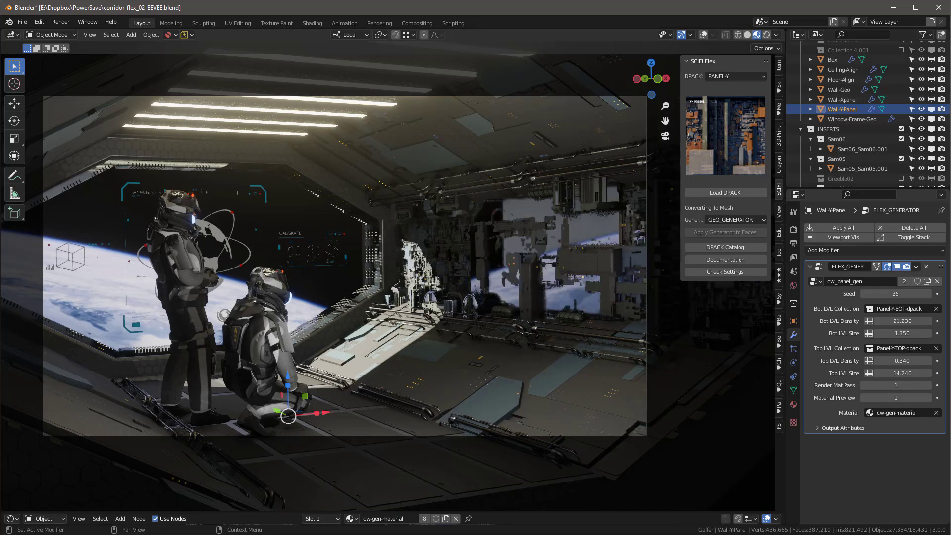
{"action": "left_click", "coordinate": [928, 294]}
{"action": "left_click", "coordinate": [928, 293]}
{"action": "left_click", "coordinate": [928, 294]}
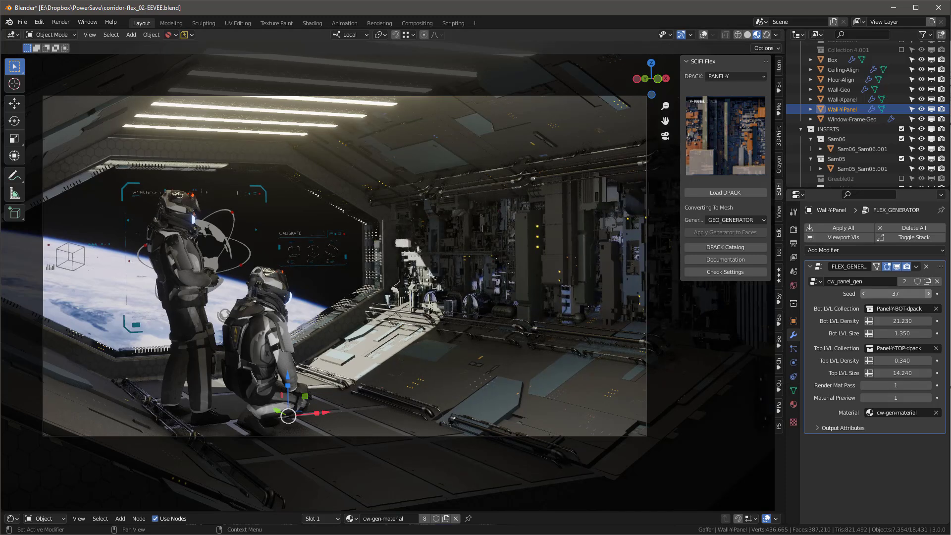
{"action": "left_click", "coordinate": [928, 294]}
{"action": "left_click", "coordinate": [928, 293]}
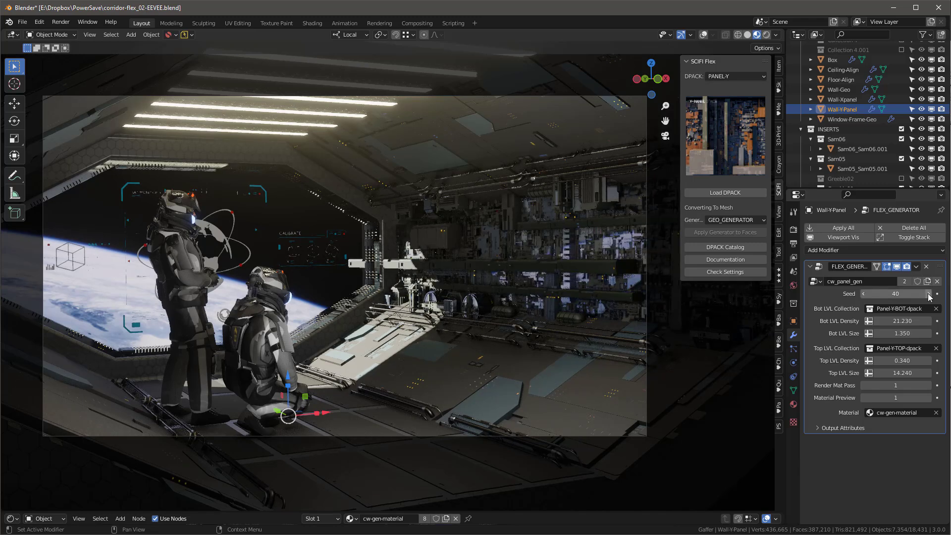
{"action": "left_click", "coordinate": [928, 293]}
{"action": "left_click", "coordinate": [928, 293]}
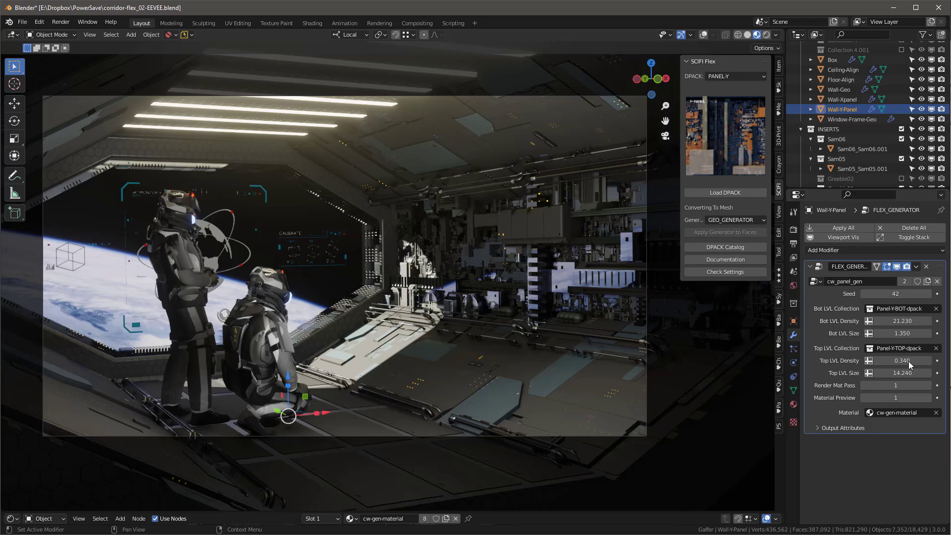
{"action": "left_click_drag", "start_coordinate": [910, 365], "coordinate": [940, 365]}
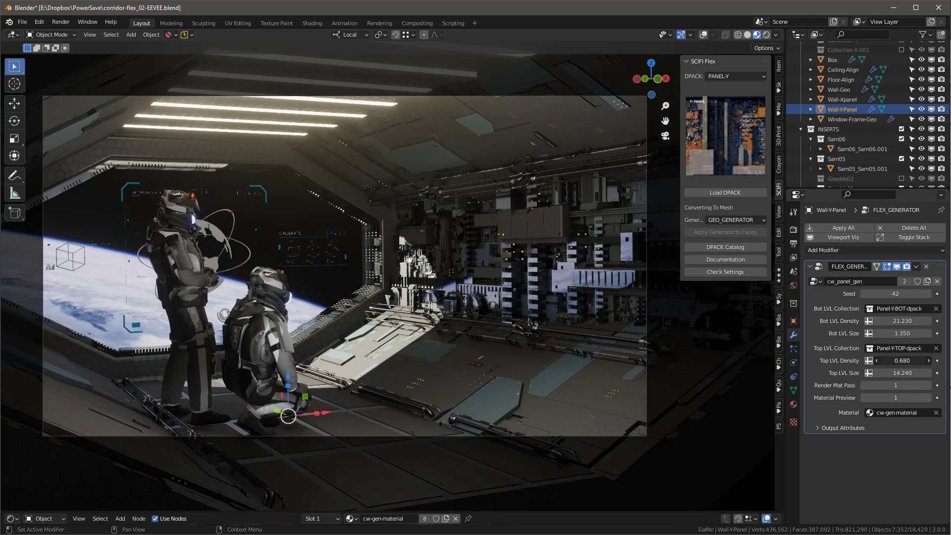
{"action": "mouse_move", "coordinate": [902, 372]}
{"action": "left_mouse_down"}
{"action": "mouse_move", "coordinate": [837, 373]}
{"action": "mouse_move", "coordinate": [902, 373]}
{"action": "left_mouse_up"}
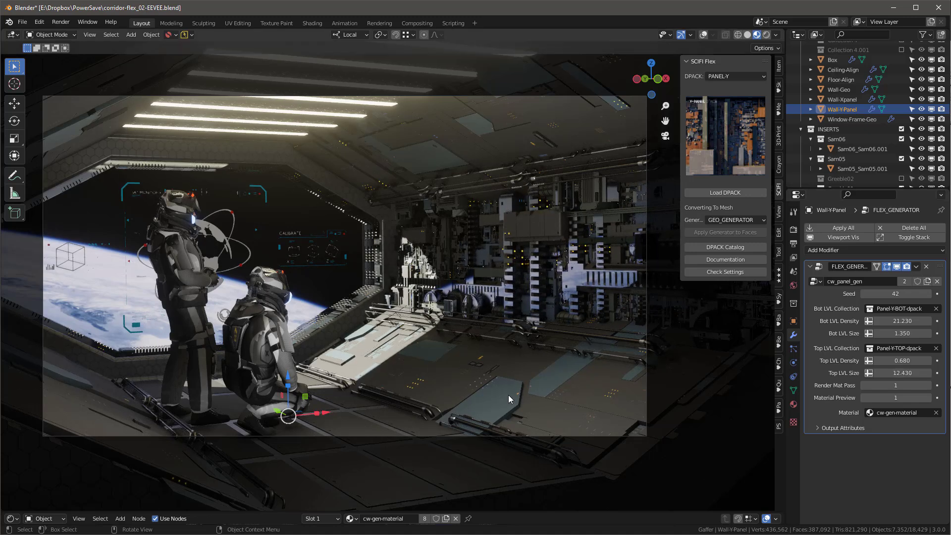
Select Wall-Xpanel and drag its FLEX_GENERATOR seed from 6 up to 9
{"action": "left_click", "coordinate": [830, 100]}
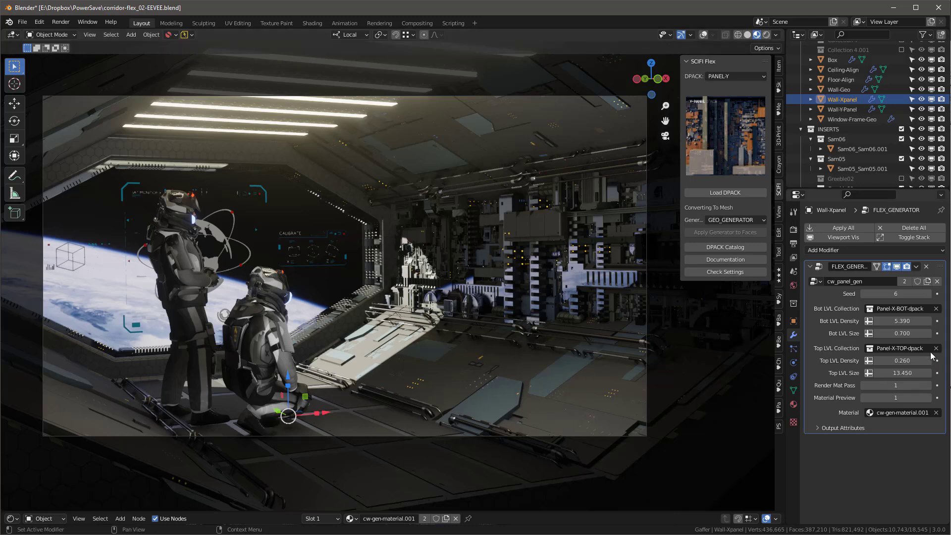
{"action": "left_click_drag", "start_coordinate": [930, 295], "coordinate": [950, 295]}
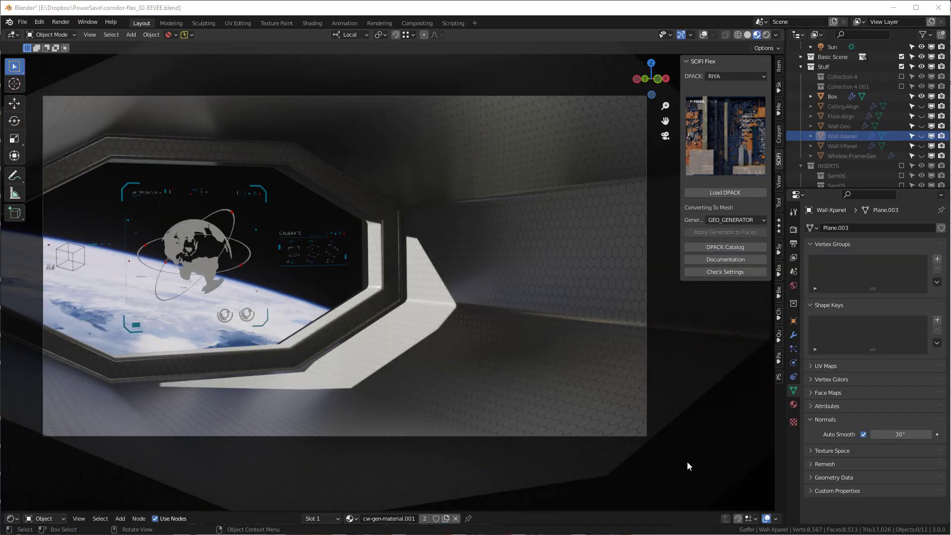
Select the corridor Box by its floor and orbit around it in wireframe
{"action": "left_click", "coordinate": [530, 367]}
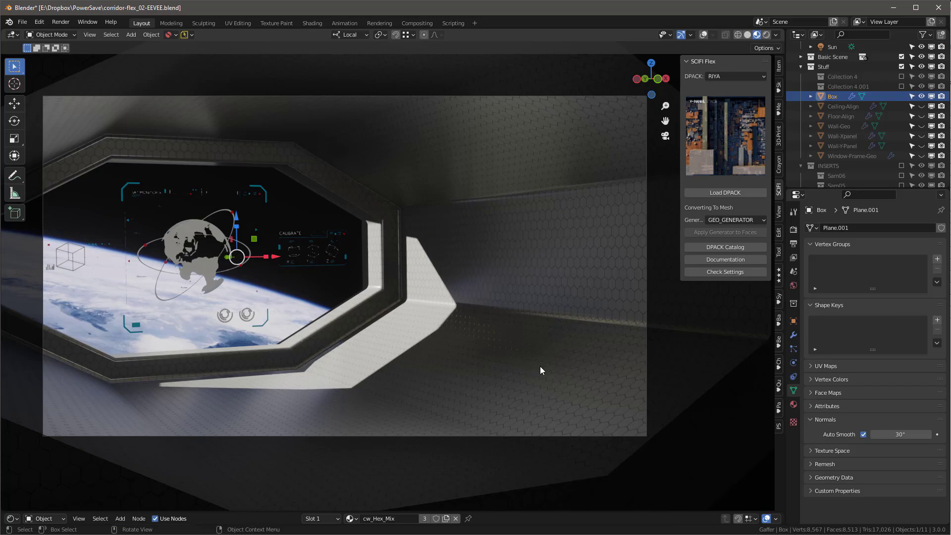
{"action": "mouse_move", "coordinate": [540, 367]}
{"action": "middle_mouse_down"}
{"action": "mouse_move", "coordinate": [507, 338]}
{"action": "mouse_move", "coordinate": [529, 374]}
{"action": "mouse_move", "coordinate": [506, 339]}
{"action": "mouse_move", "coordinate": [601, 370]}
{"action": "middle_mouse_up"}
{"action": "key", "text": "shift+z"}
{"action": "middle_click_drag", "start_coordinate": [492, 334], "coordinate": [453, 300]}
{"action": "scroll", "coordinate": [594, 297], "scroll_direction": "down", "scroll_amount": 3}
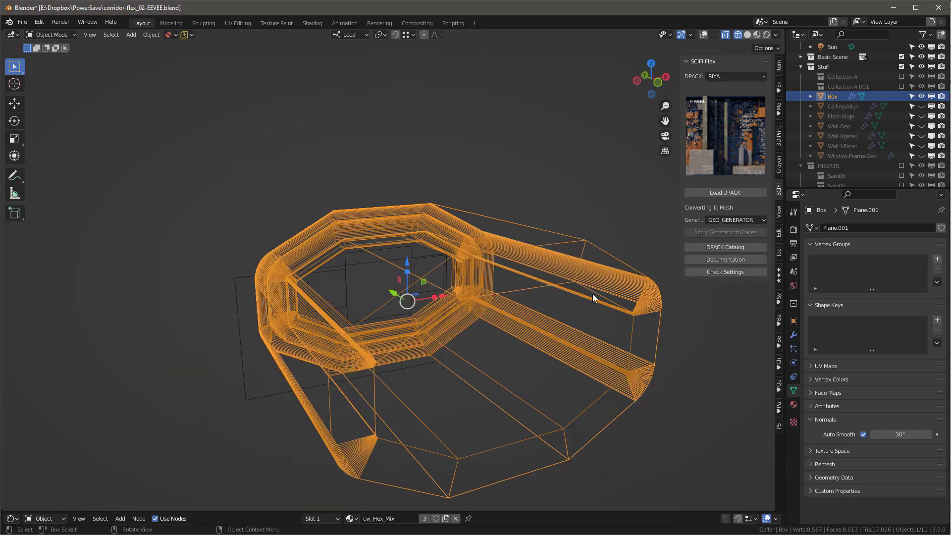
Hide the Box's Bevel and Solidify modifiers in the viewport and return to solid shading
{"action": "left_click", "coordinate": [793, 321]}
{"action": "left_click", "coordinate": [797, 338]}
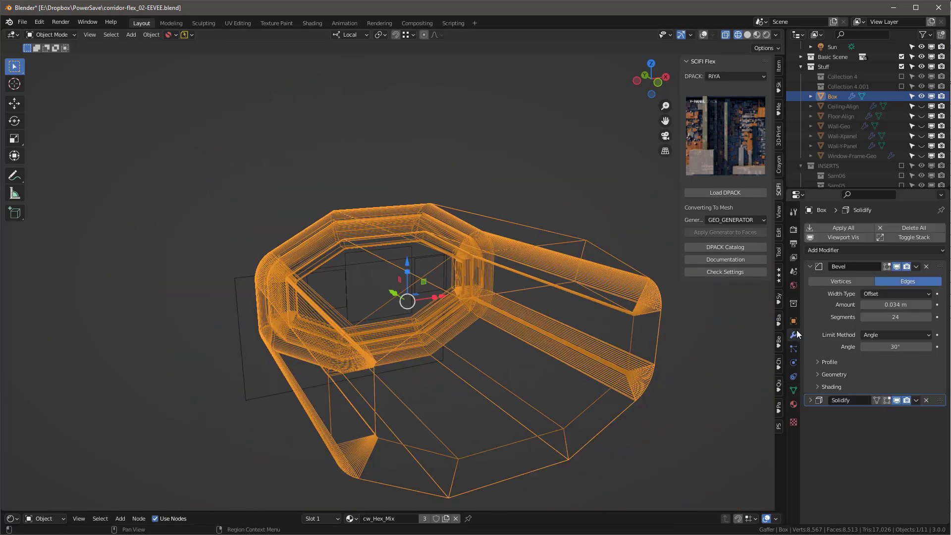
{"action": "left_click", "coordinate": [845, 238]}
{"action": "mouse_move", "coordinate": [520, 270]}
{"action": "middle_mouse_down"}
{"action": "mouse_move", "coordinate": [525, 299]}
{"action": "mouse_move", "coordinate": [506, 302]}
{"action": "mouse_move", "coordinate": [435, 271]}
{"action": "mouse_move", "coordinate": [492, 275]}
{"action": "mouse_move", "coordinate": [569, 321]}
{"action": "mouse_move", "coordinate": [646, 303]}
{"action": "mouse_move", "coordinate": [489, 289]}
{"action": "mouse_move", "coordinate": [447, 245]}
{"action": "mouse_move", "coordinate": [493, 256]}
{"action": "middle_mouse_up"}
{"action": "key", "text": "shift+z"}
{"action": "scroll", "coordinate": [447, 245], "scroll_direction": "up", "scroll_amount": 2}
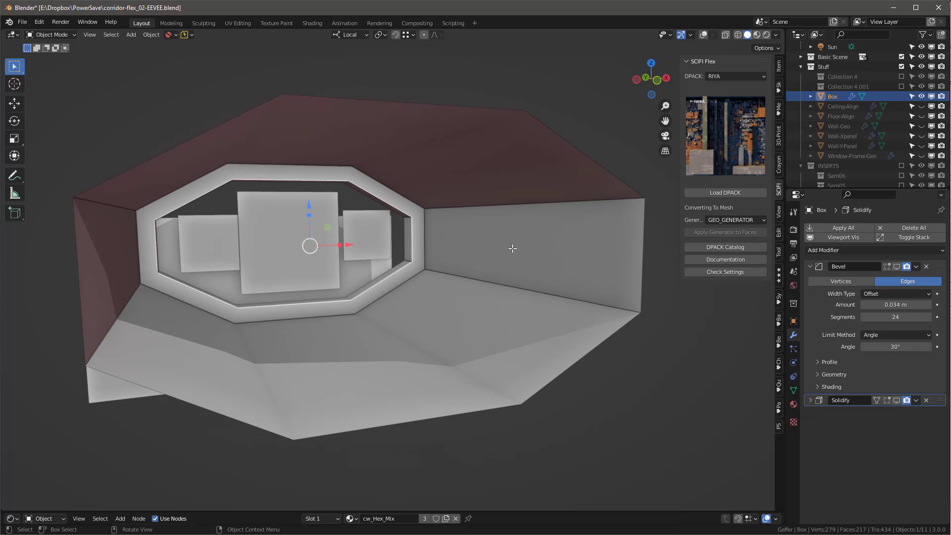
In Edit Mode with overlays on, select the corridor Box's right-hand wall face
{"action": "key", "text": "Tab"}
{"action": "left_click", "coordinate": [703, 34]}
{"action": "key", "text": "3"}
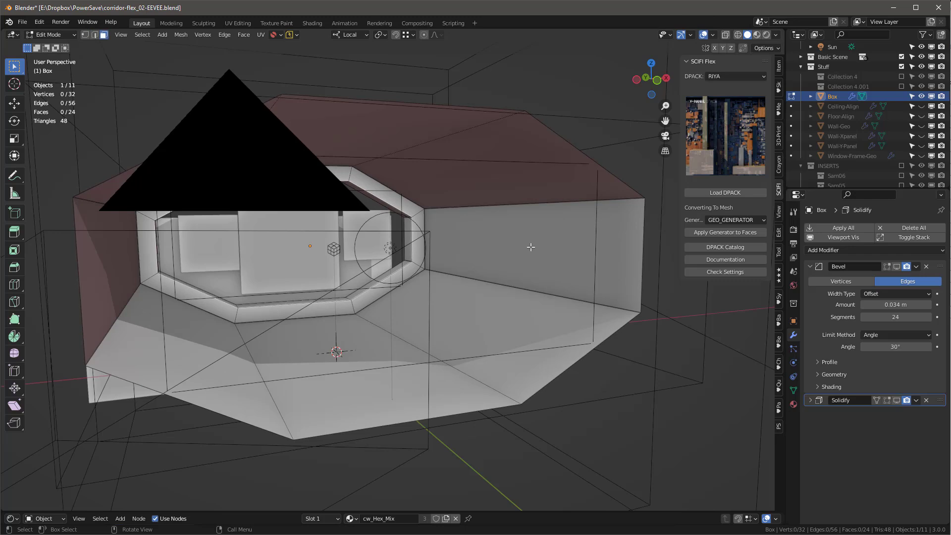
{"action": "left_click", "coordinate": [497, 253]}
{"action": "middle_click_drag", "start_coordinate": [496, 253], "coordinate": [499, 244]}
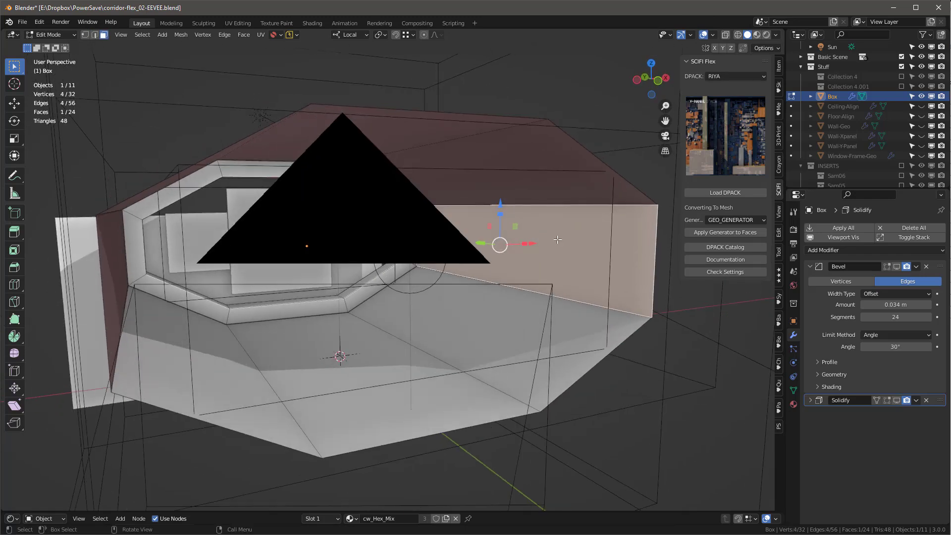
{"action": "scroll", "coordinate": [558, 239], "scroll_direction": "up", "scroll_amount": 3}
{"action": "middle_click_drag", "start_coordinate": [558, 240], "coordinate": [543, 237]}
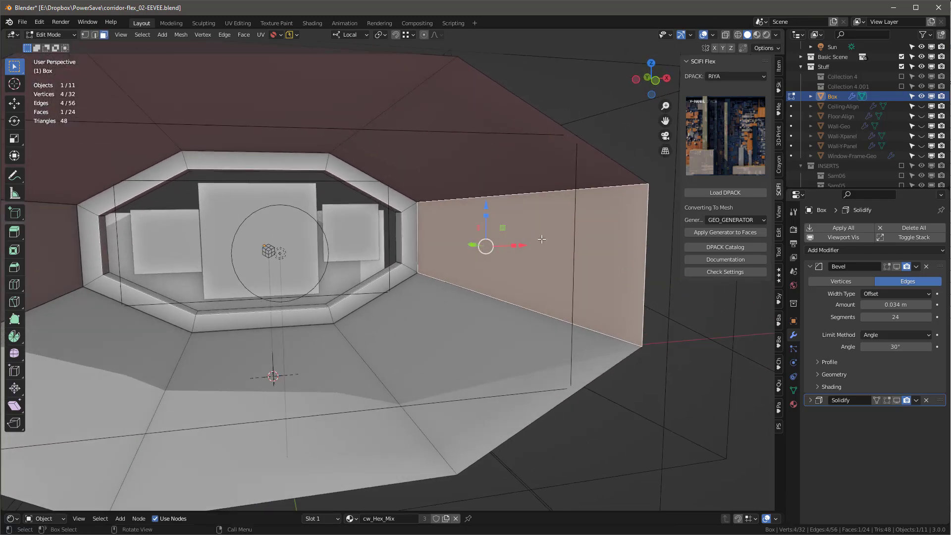
In SCIFI Flex, choose the PANEL-Y DPACK and the PANEL_GENERATOR generator
{"action": "left_click", "coordinate": [720, 75]}
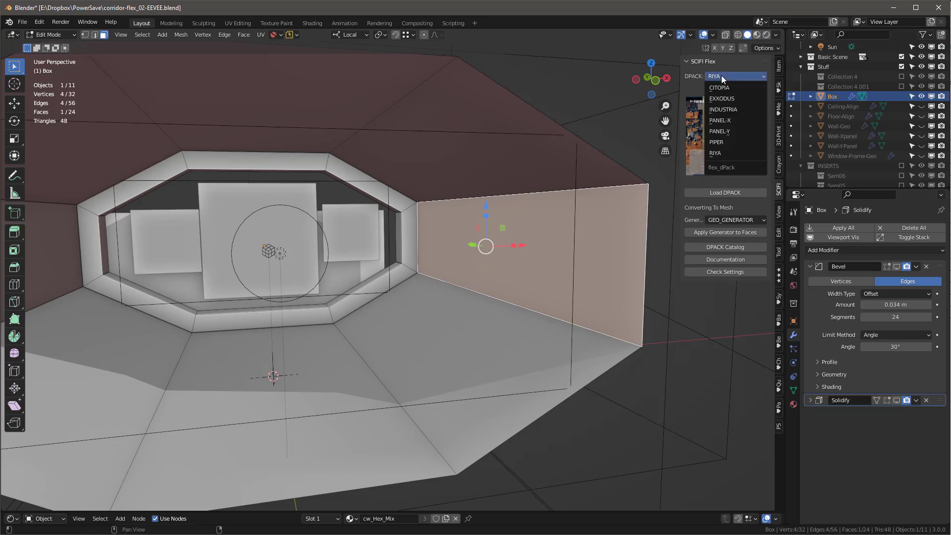
{"action": "left_click", "coordinate": [720, 132]}
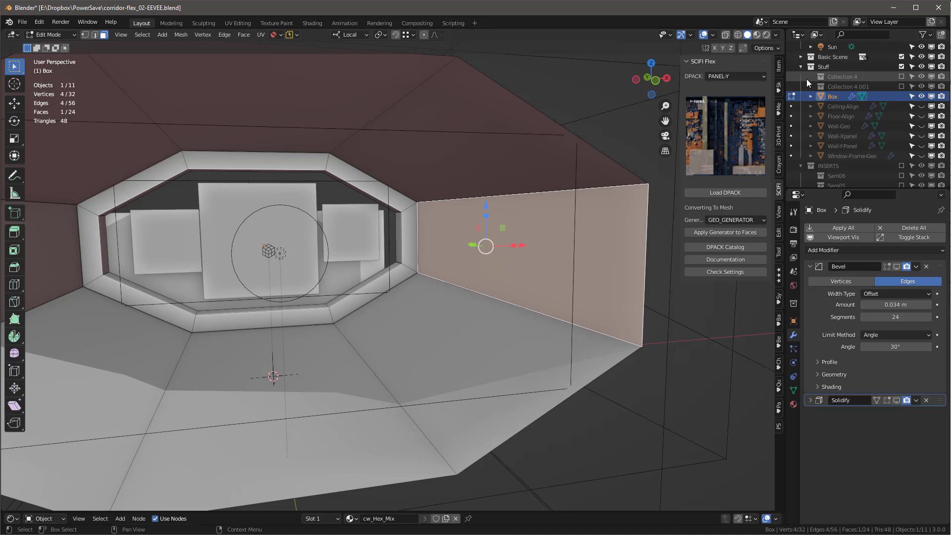
{"action": "left_click", "coordinate": [733, 219]}
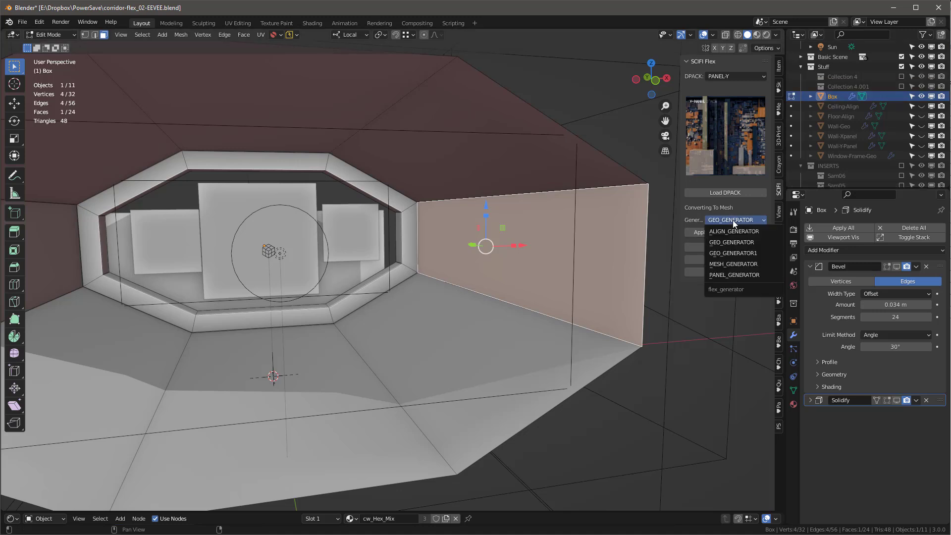
{"action": "left_click", "coordinate": [733, 277]}
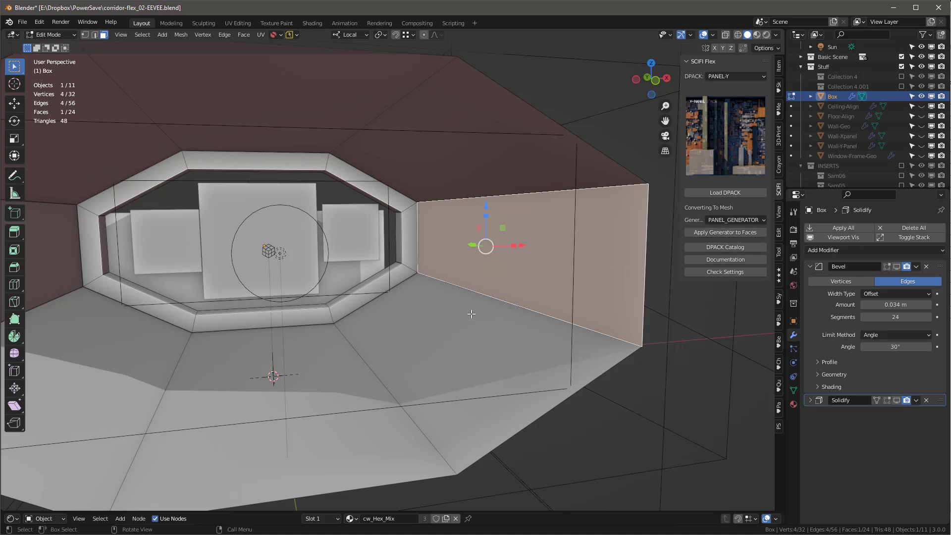
Generate the panel greebles on the wall face, then delete Box.001's Bevel and Solidify modifiers
{"action": "left_click", "coordinate": [718, 233]}
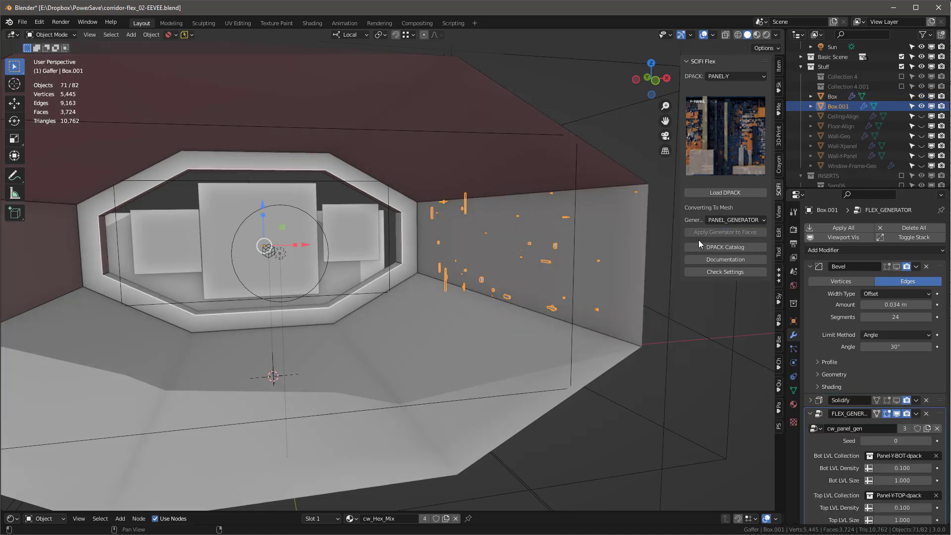
{"action": "scroll", "coordinate": [493, 255], "scroll_direction": "up", "scroll_amount": 1}
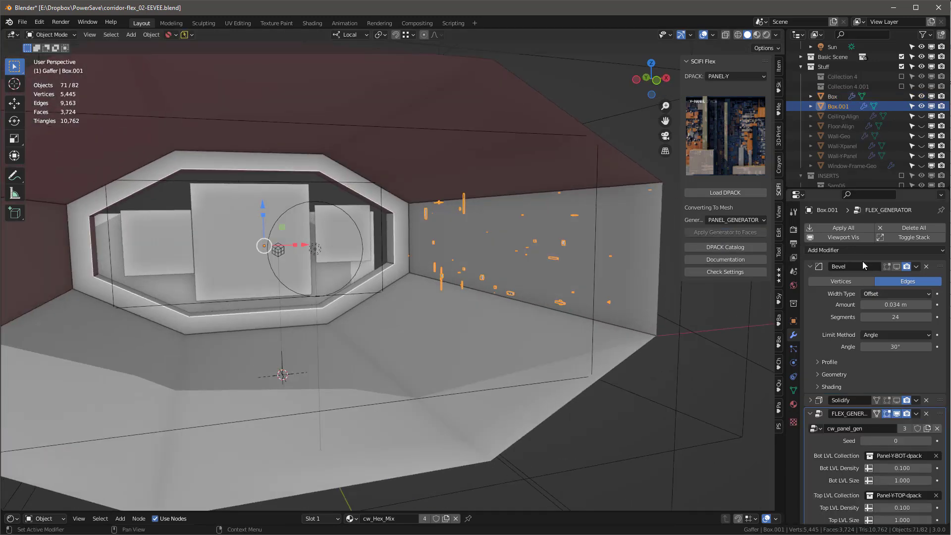
{"action": "left_click", "coordinate": [927, 267]}
{"action": "left_click", "coordinate": [926, 267]}
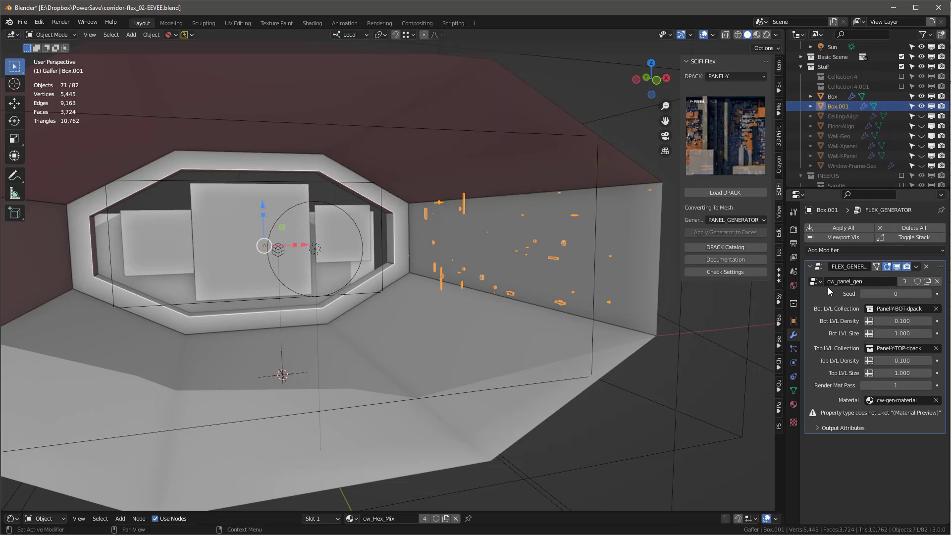
Clear the generator material and experiment with densities, settling Top LVL Density near 0.4
{"action": "left_click", "coordinate": [936, 400]}
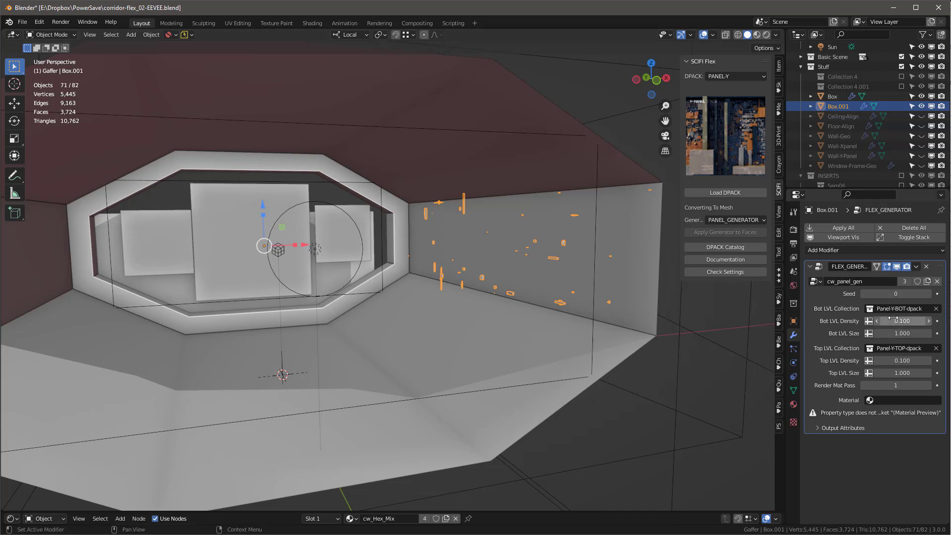
{"action": "left_click", "coordinate": [877, 360]}
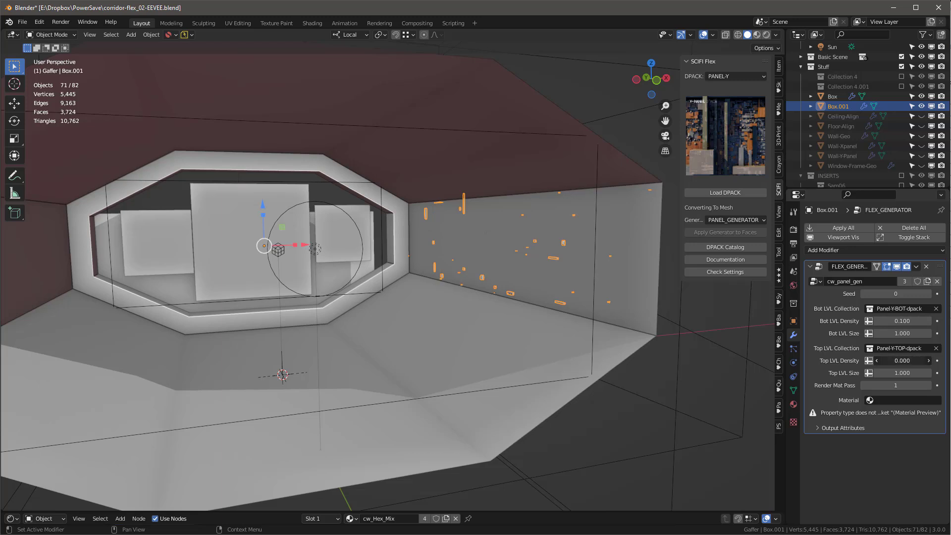
{"action": "left_click_drag", "start_coordinate": [898, 321], "coordinate": [923, 333]}
{"action": "key", "text": "ctrl+z"}
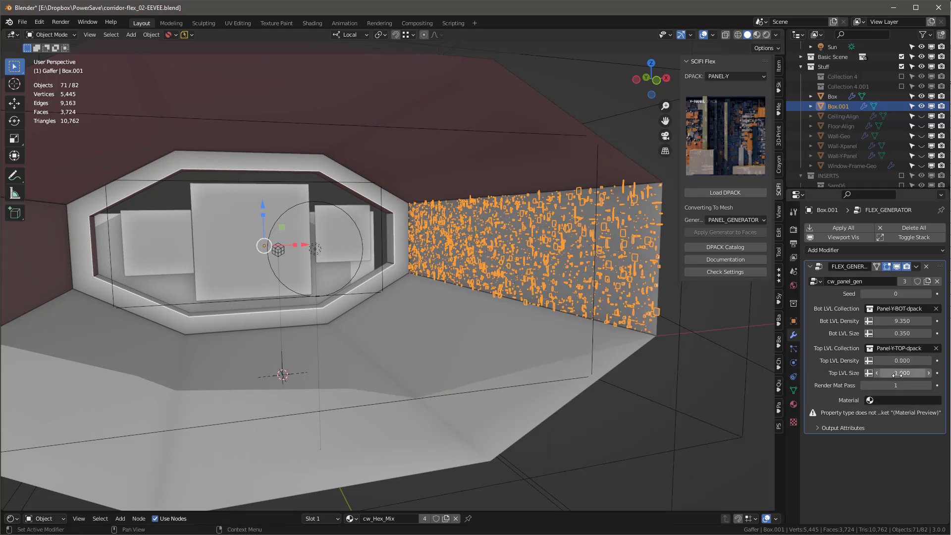
{"action": "left_click", "coordinate": [899, 360]}
{"action": "type", "text": "0.4"}
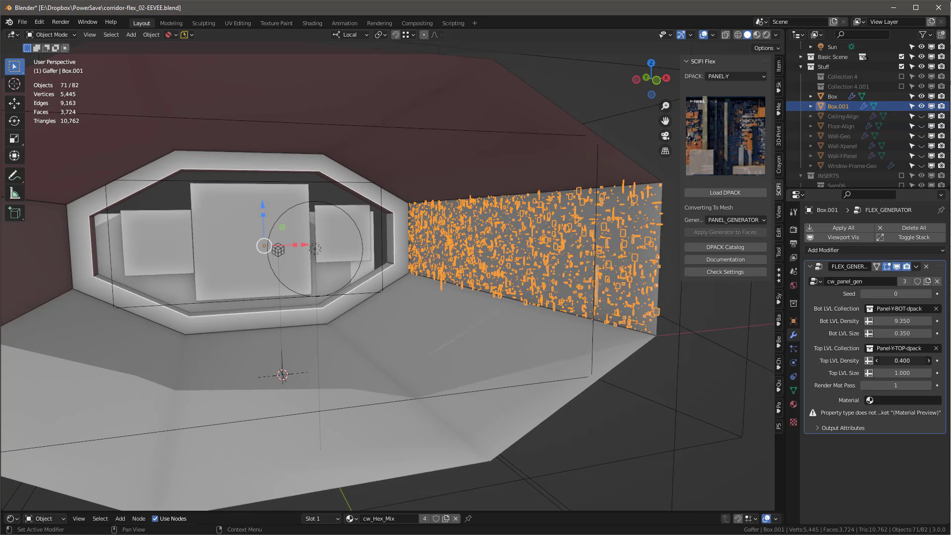
{"action": "key", "text": "Return"}
{"action": "key", "text": "BackSpace"}
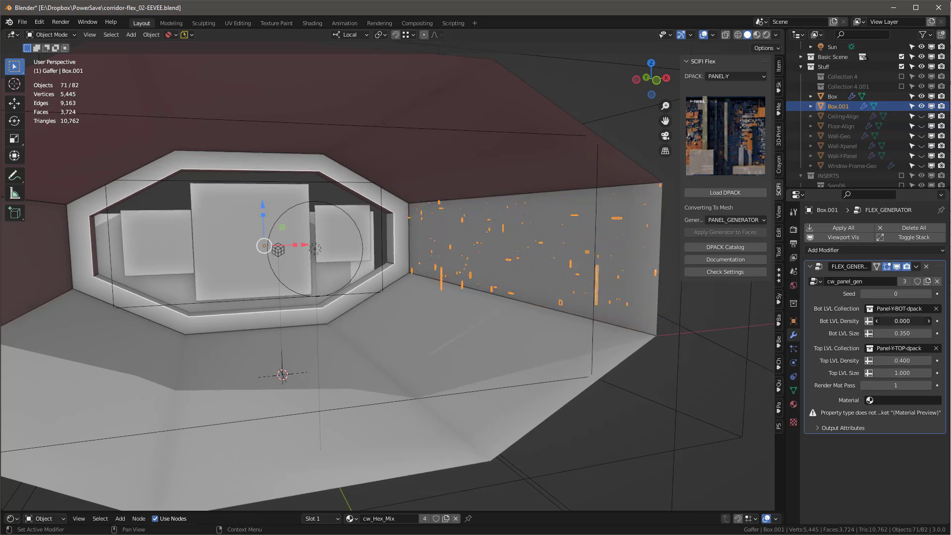
{"action": "left_click_drag", "start_coordinate": [891, 361], "coordinate": [944, 374]}
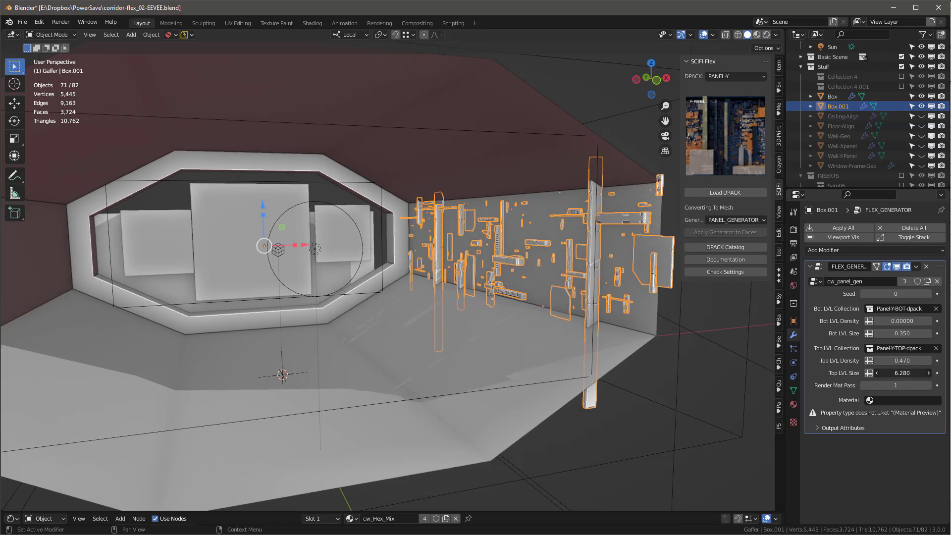
Set Seed to 3, raise both level densities, and enlarge top-level panels to size 8.29
{"action": "left_click_drag", "start_coordinate": [924, 295], "coordinate": [938, 295]}
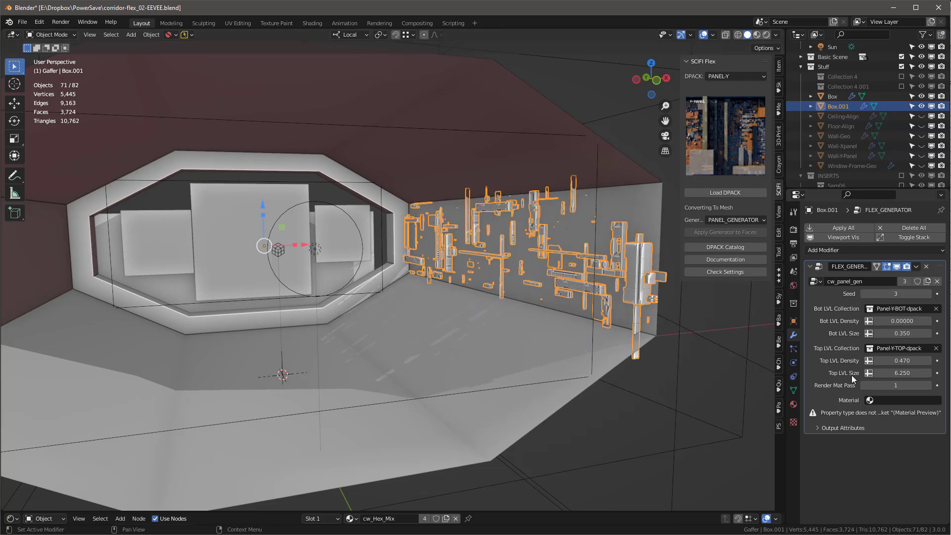
{"action": "left_click_drag", "start_coordinate": [899, 361], "coordinate": [921, 361]}
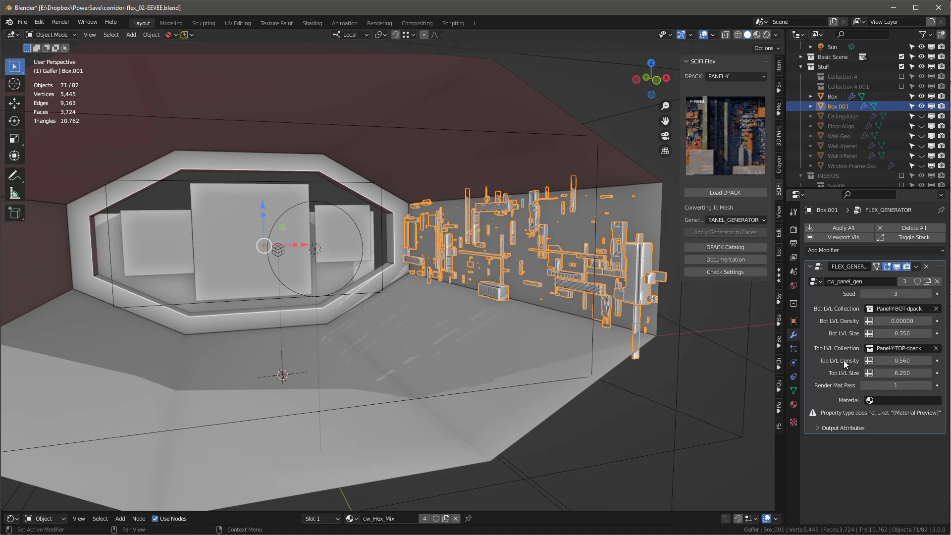
{"action": "mouse_move", "coordinate": [896, 321]}
{"action": "left_mouse_down"}
{"action": "mouse_move", "coordinate": [912, 321]}
{"action": "mouse_move", "coordinate": [900, 321]}
{"action": "left_mouse_up"}
{"action": "scroll", "coordinate": [529, 233], "scroll_direction": "up", "scroll_amount": 2}
{"action": "scroll", "coordinate": [529, 233], "scroll_direction": "down", "scroll_amount": 2}
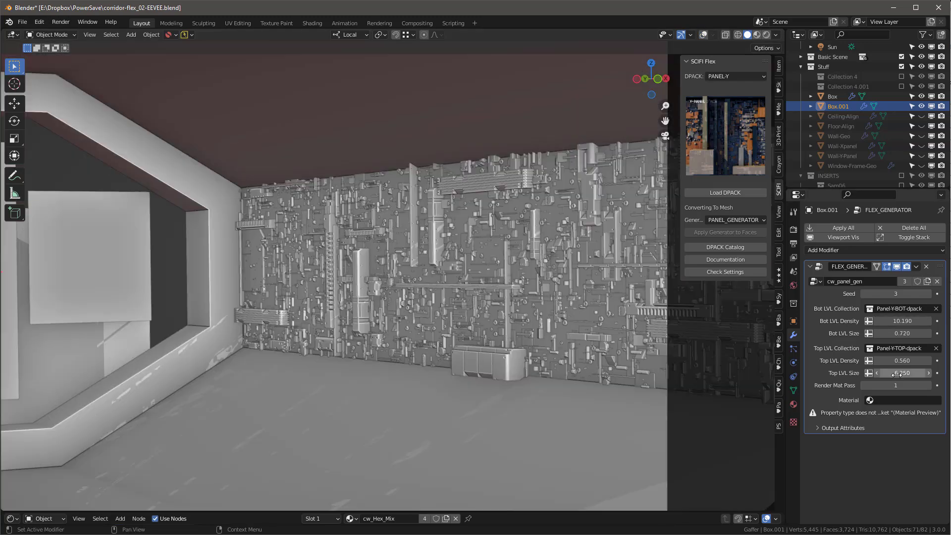
{"action": "left_click_drag", "start_coordinate": [897, 373], "coordinate": [916, 373]}
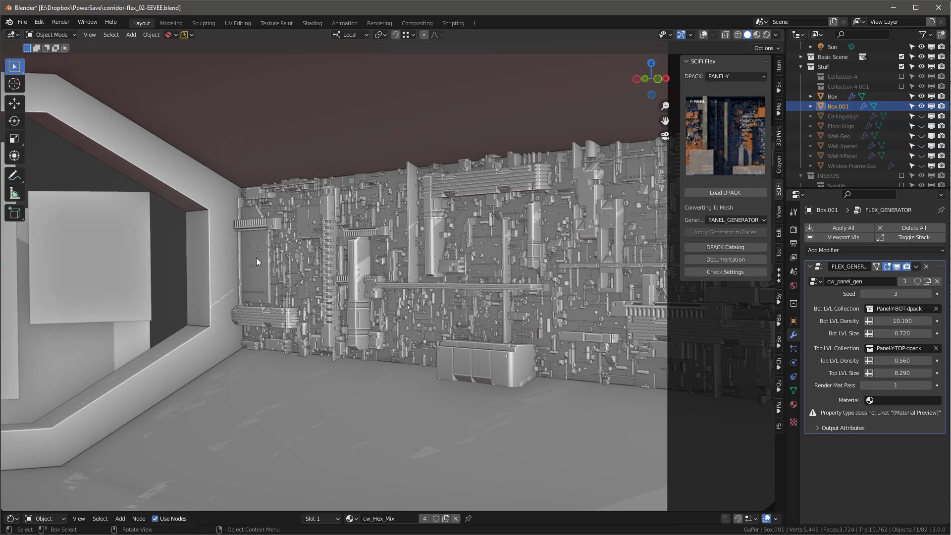
{"action": "scroll", "coordinate": [273, 277], "scroll_direction": "down", "scroll_amount": 5}
{"action": "scroll", "coordinate": [535, 261], "scroll_direction": "up", "scroll_amount": 4}
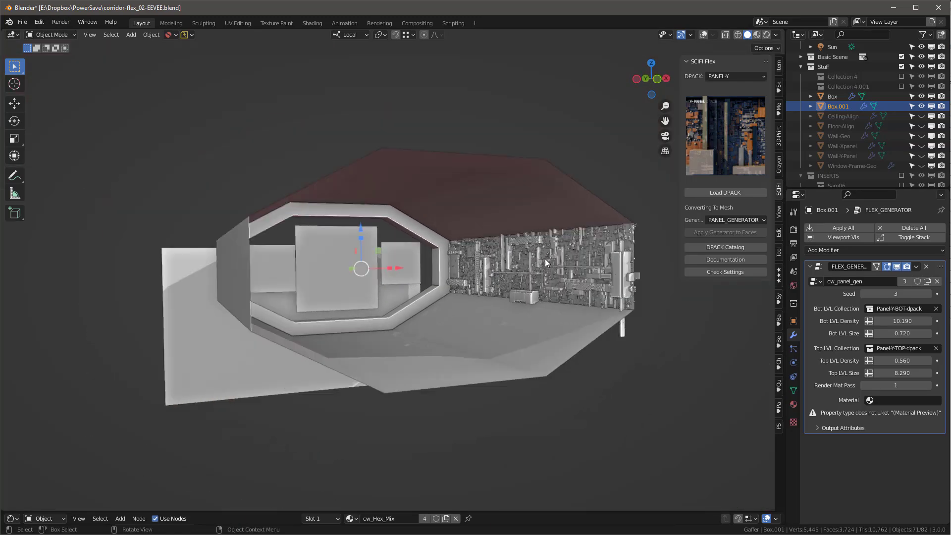
{"action": "scroll", "coordinate": [528, 239], "scroll_direction": "up", "scroll_amount": 2}
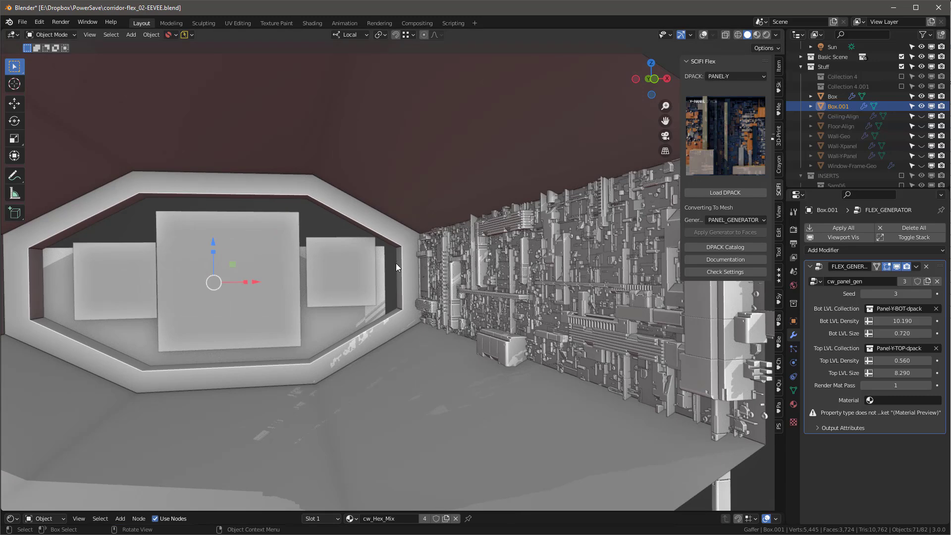
{"action": "scroll", "coordinate": [397, 258], "scroll_direction": "down", "scroll_amount": 4}
{"action": "middle_click_drag", "start_coordinate": [397, 258], "coordinate": [421, 260]}
{"action": "scroll", "coordinate": [424, 255], "scroll_direction": "up", "scroll_amount": 3}
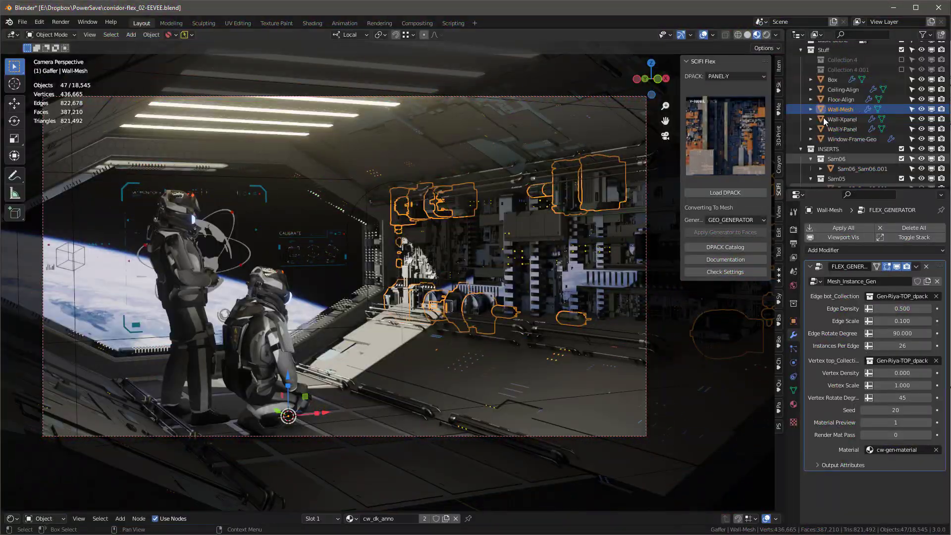
Review the greeble kit and generator lists in the SCIFI Flex panel
{"action": "left_click", "coordinate": [722, 77]}
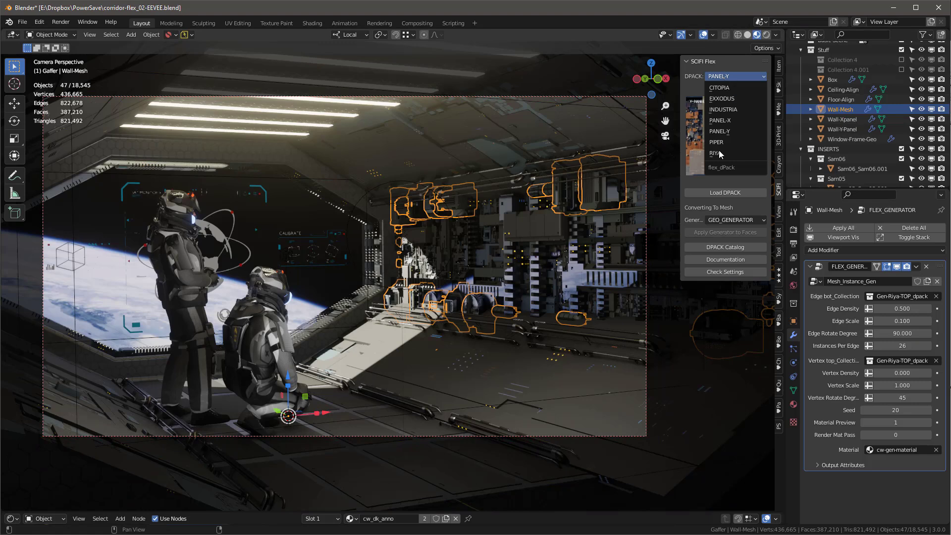
{"action": "left_click", "coordinate": [739, 220]}
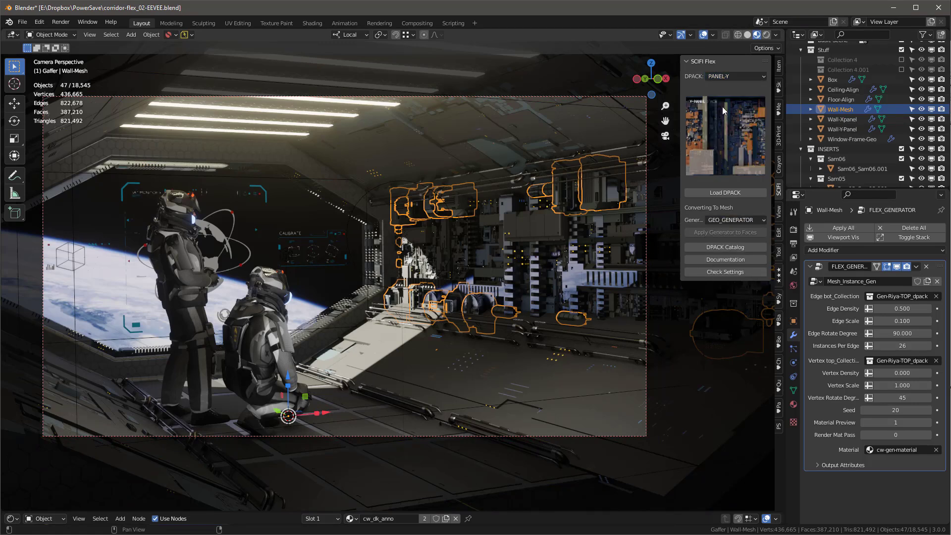
{"action": "left_click", "coordinate": [722, 64]}
{"action": "left_click", "coordinate": [723, 63]}
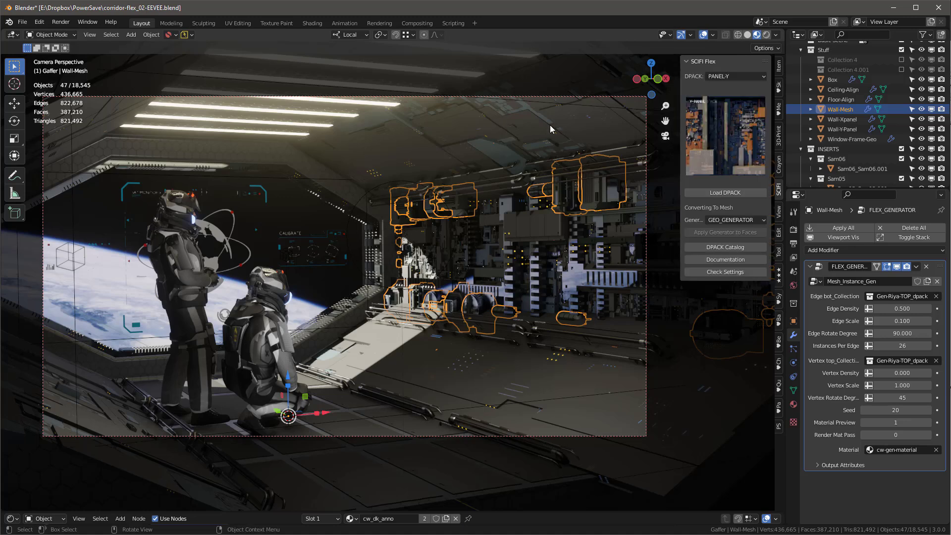
Turn off viewport overlays and hide Wall-Xpanel and Wall-Y-Panel in the Outliner
{"action": "left_click", "coordinate": [703, 35]}
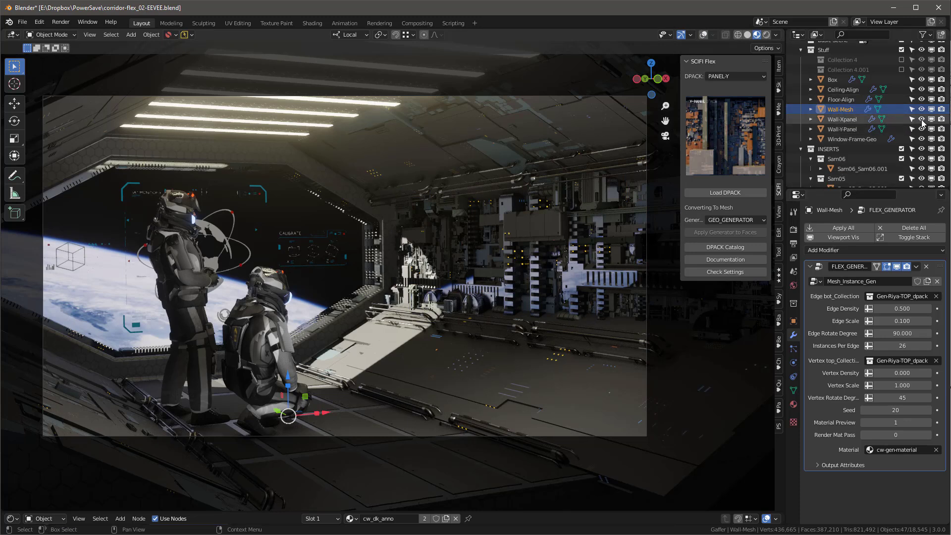
{"action": "left_click", "coordinate": [921, 119]}
{"action": "left_click", "coordinate": [920, 128]}
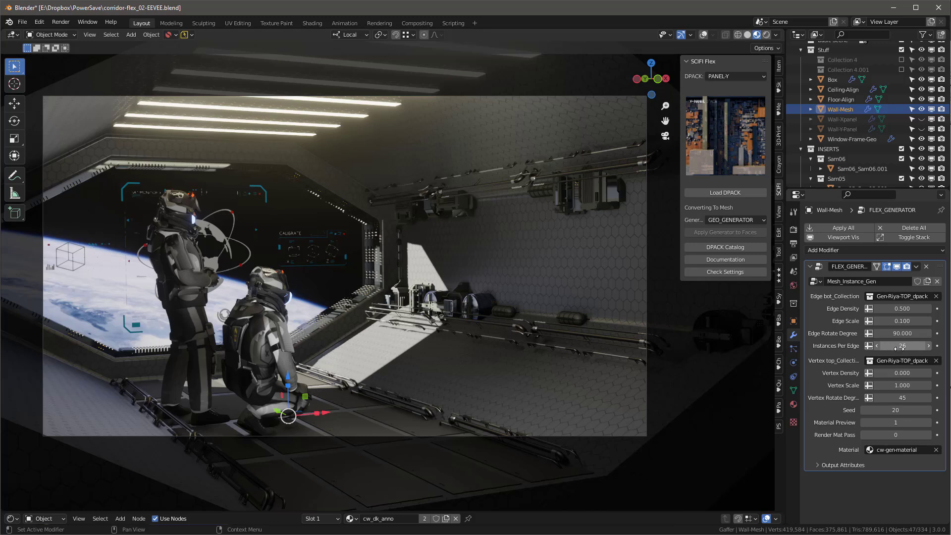
Give Wall-Mesh's generator 9 instances per edge, seed 23 and edge scale 0.180; expand Basic Scene
{"action": "mouse_move", "coordinate": [896, 347]}
{"action": "left_mouse_down"}
{"action": "mouse_move", "coordinate": [906, 347]}
{"action": "mouse_move", "coordinate": [876, 348]}
{"action": "mouse_move", "coordinate": [897, 347]}
{"action": "left_mouse_up"}
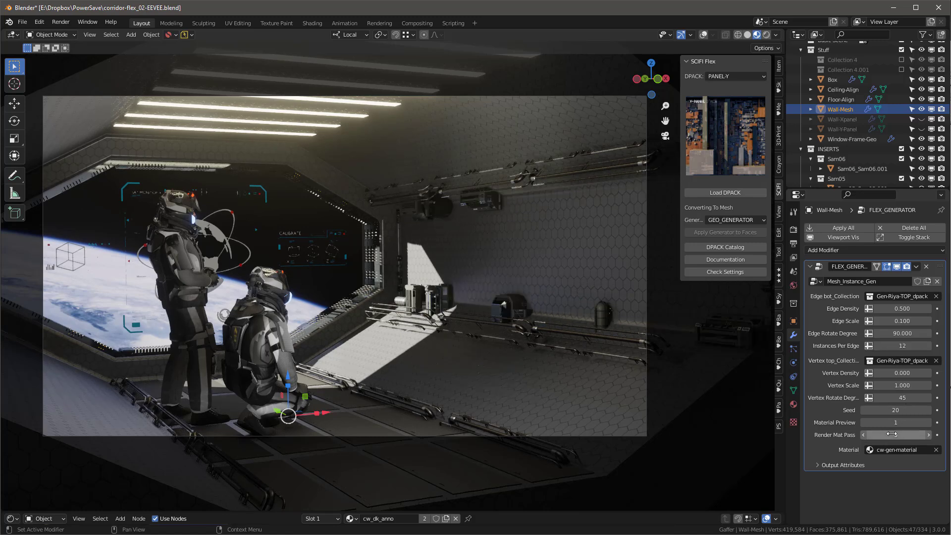
{"action": "left_click", "coordinate": [928, 410]}
{"action": "left_click", "coordinate": [928, 410]}
{"action": "left_click", "coordinate": [928, 410]}
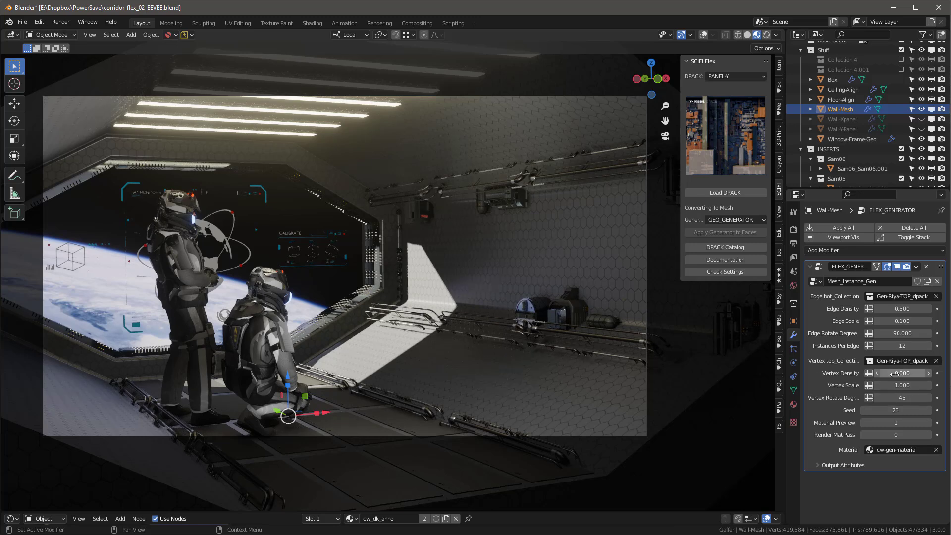
{"action": "left_click_drag", "start_coordinate": [893, 375], "coordinate": [897, 375]}
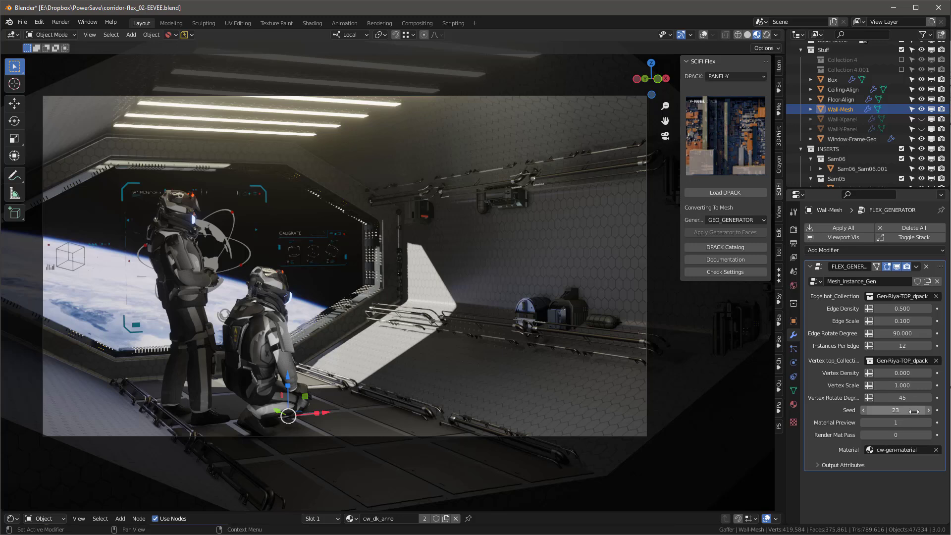
{"action": "left_click_drag", "start_coordinate": [899, 321], "coordinate": [916, 345]}
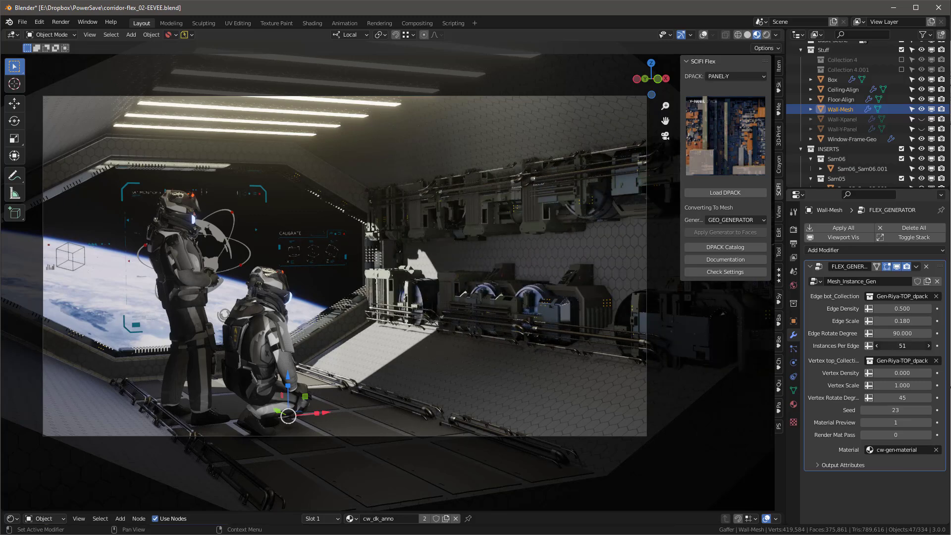
{"action": "scroll", "coordinate": [801, 77], "scroll_direction": "up", "scroll_amount": 3}
{"action": "left_click", "coordinate": [800, 77]}
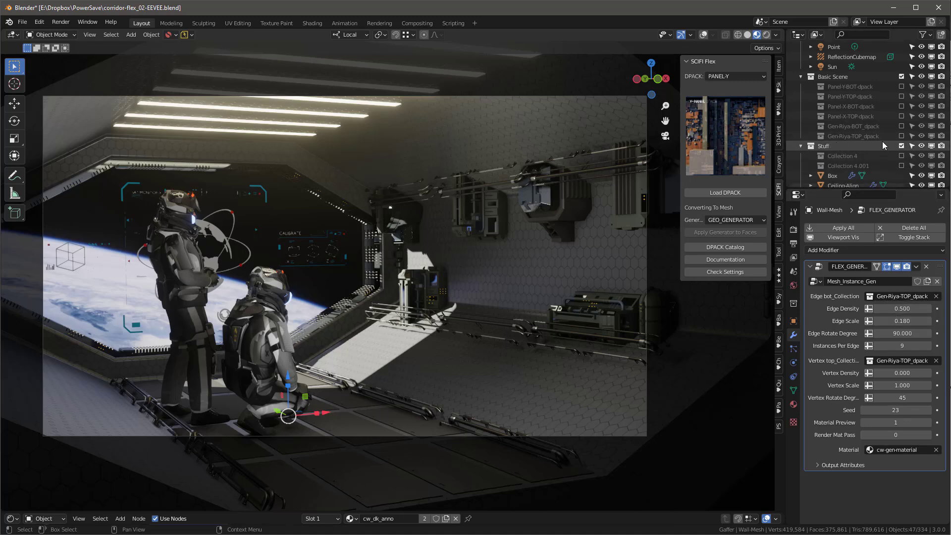
Enable Gen-Riya-TOP_dpack, leave camera view, and frame and orbit around Greeble-01_Box.001's pieces
{"action": "left_click", "coordinate": [901, 136]}
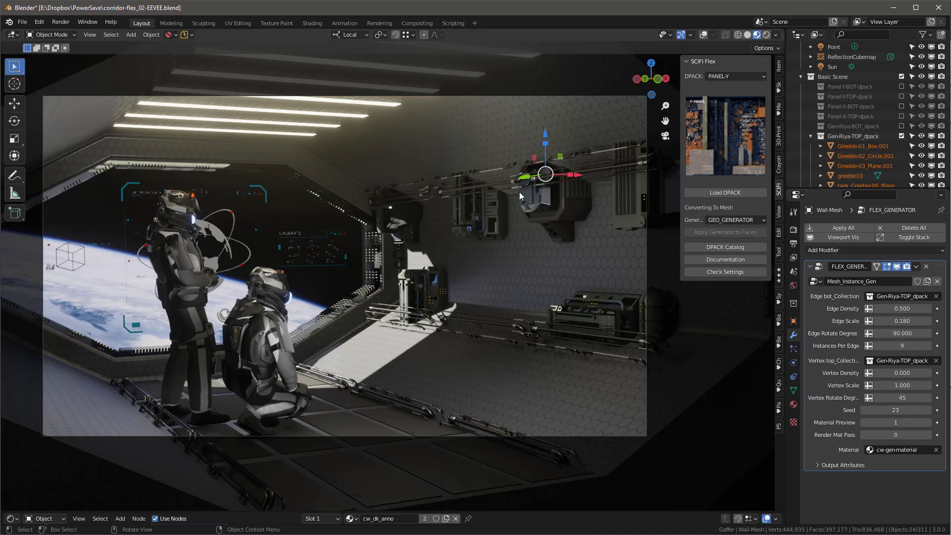
{"action": "key", "text": "KP_0"}
{"action": "left_click", "coordinate": [851, 146]}
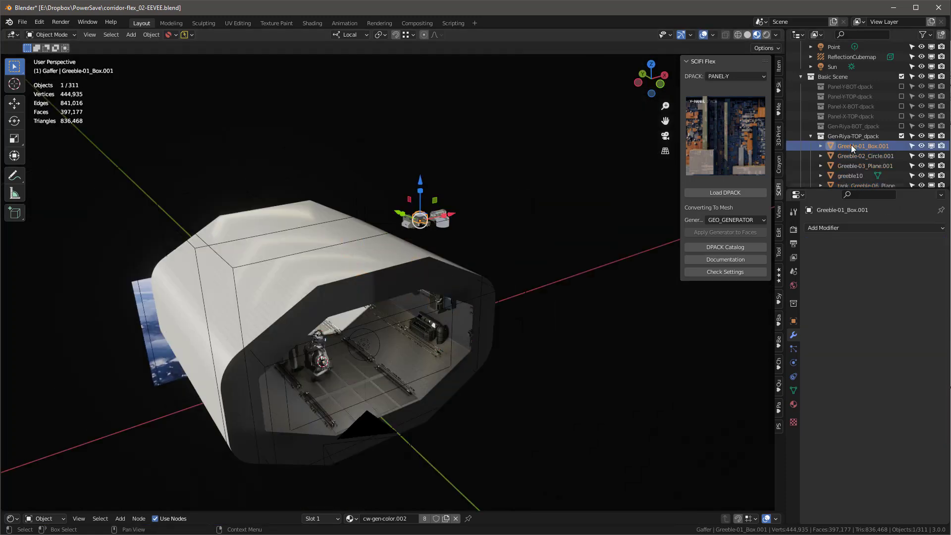
{"action": "key", "text": "KP_Decimal"}
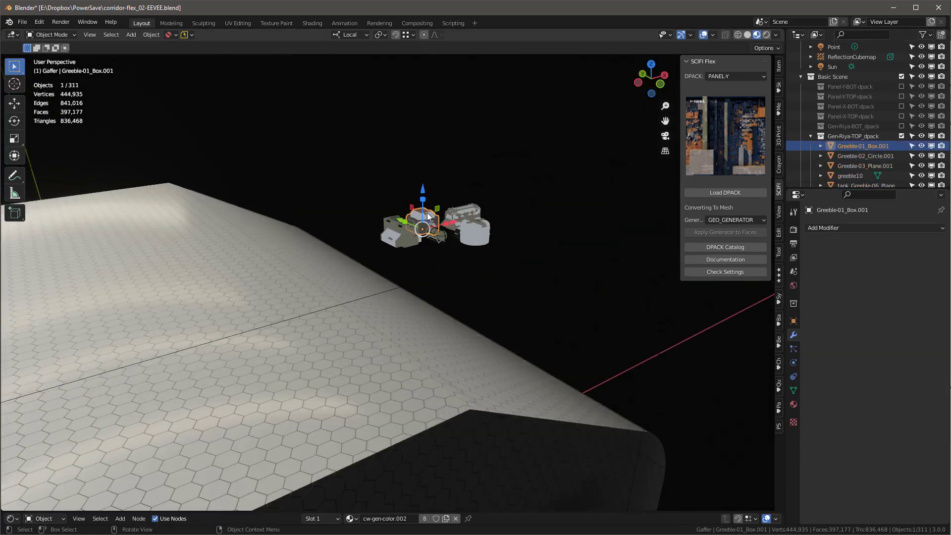
{"action": "middle_click_drag", "start_coordinate": [445, 220], "coordinate": [509, 256]}
{"action": "scroll", "coordinate": [508, 256], "scroll_direction": "up", "scroll_amount": 2}
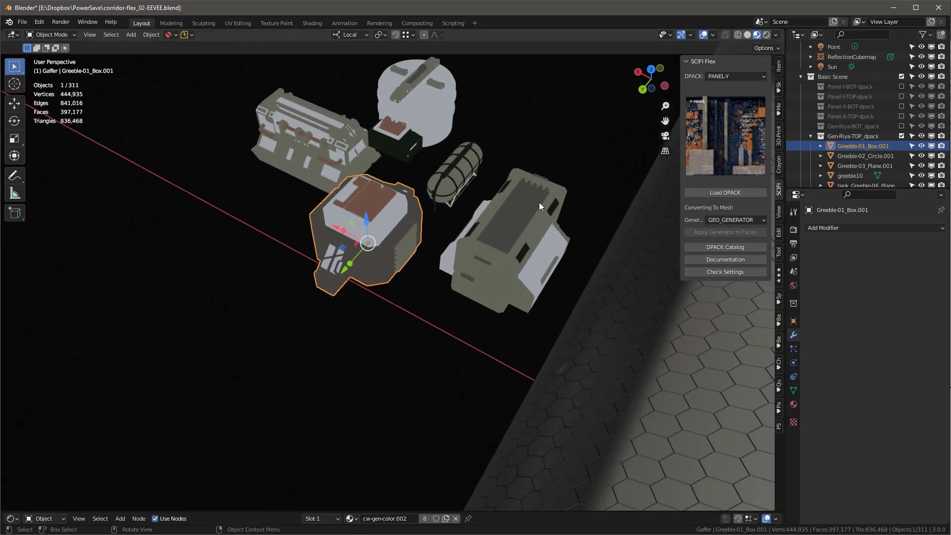
{"action": "middle_click_drag", "start_coordinate": [541, 207], "coordinate": [567, 260]}
{"action": "scroll", "coordinate": [402, 172], "scroll_direction": "down", "scroll_amount": 2}
{"action": "scroll", "coordinate": [401, 171], "scroll_direction": "up", "scroll_amount": 2}
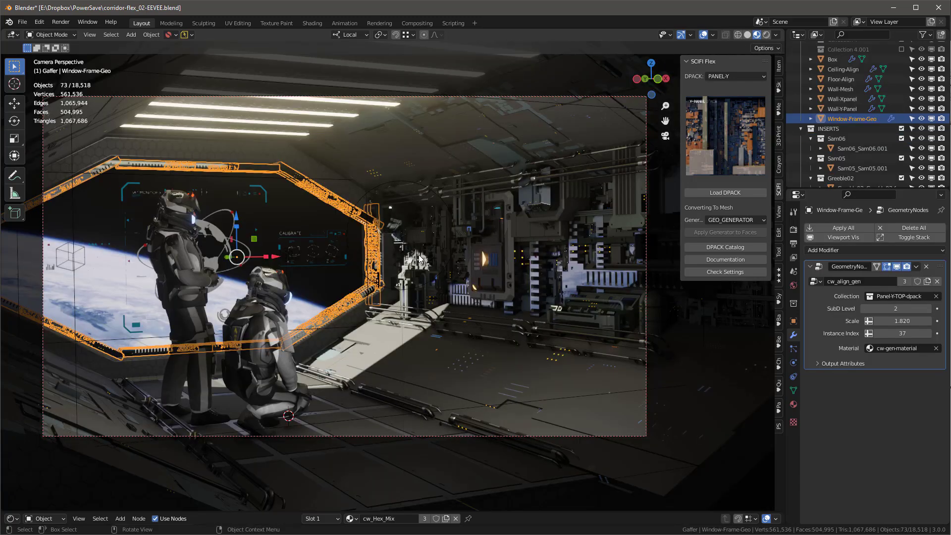
Review modifiers on Box, Floor-Align, Ceiling-Align and Wall-Y-Panel, then reselect Window-Frame-Geo
{"action": "left_click", "coordinate": [293, 133]}
{"action": "key", "text": "ctrl+z"}
{"action": "left_click", "coordinate": [275, 109]}
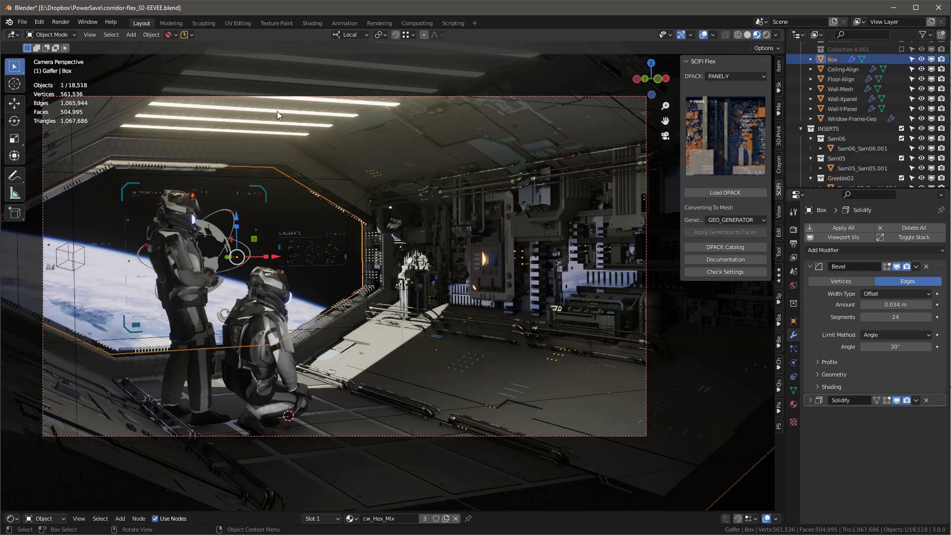
{"action": "left_click", "coordinate": [376, 413]}
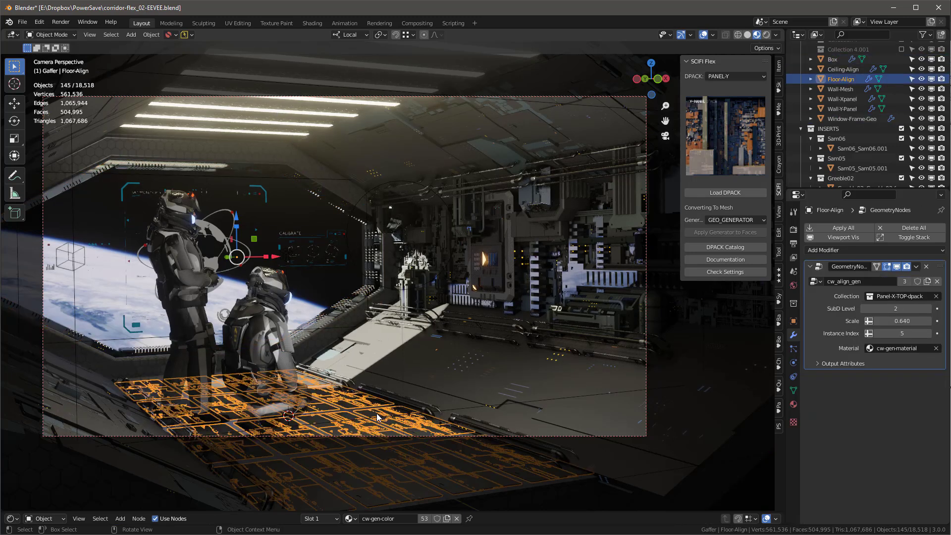
{"action": "left_click", "coordinate": [320, 114]}
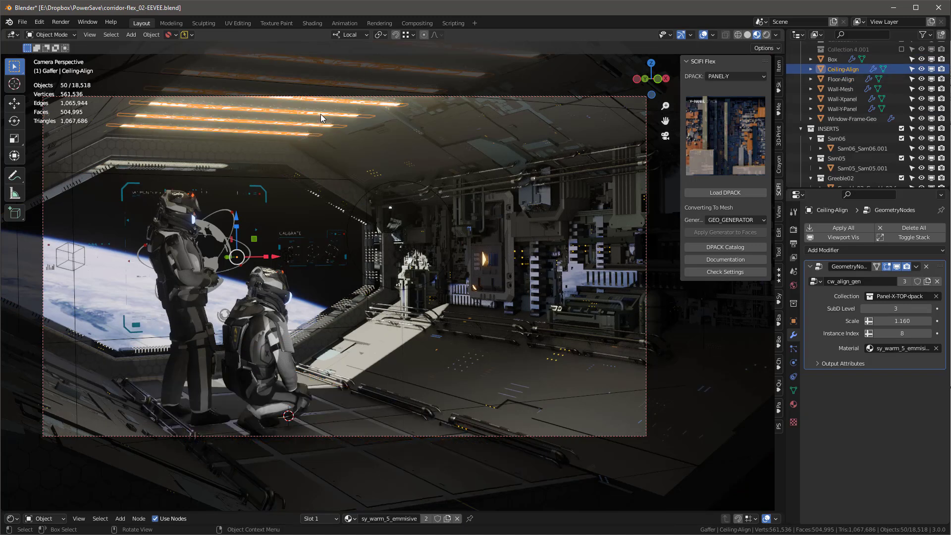
{"action": "left_click", "coordinate": [349, 216]}
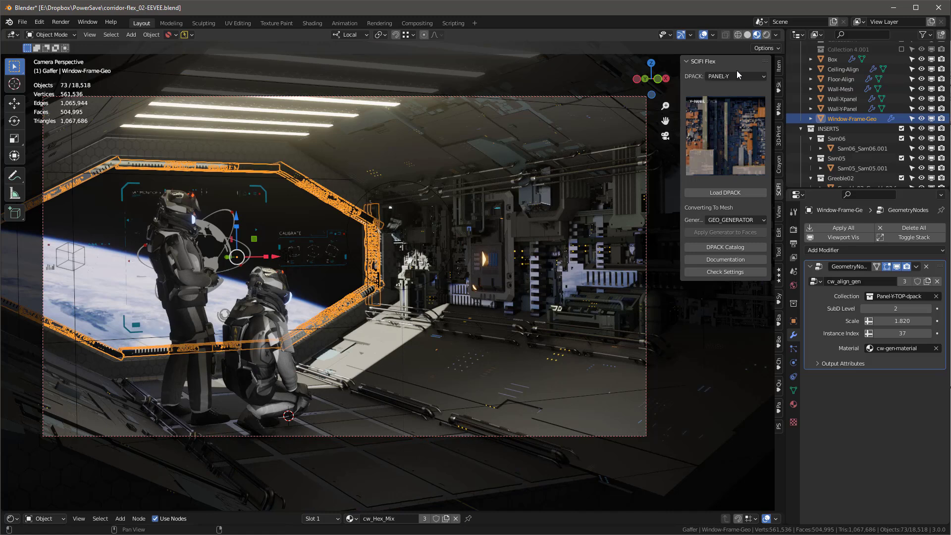
{"action": "left_click", "coordinate": [719, 220]}
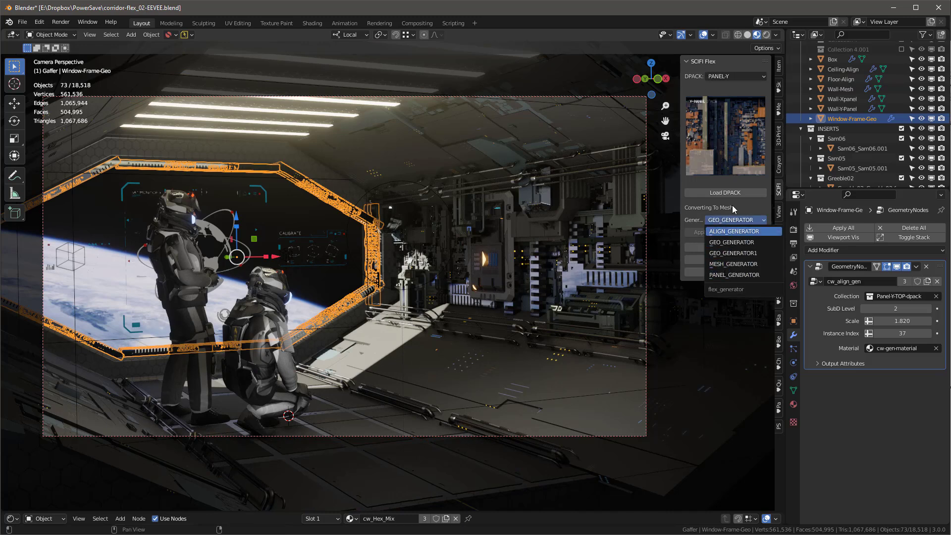
{"action": "left_click", "coordinate": [614, 206]}
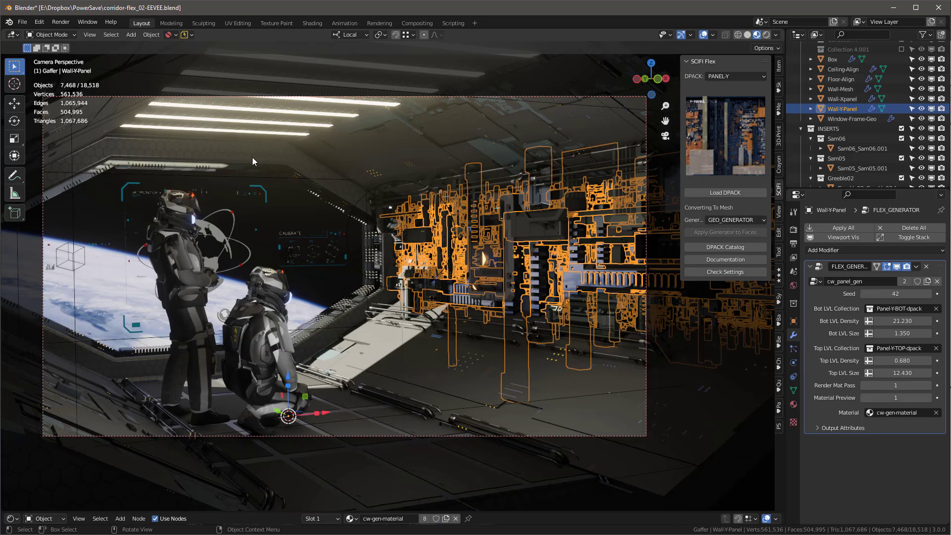
{"action": "left_click", "coordinate": [117, 370]}
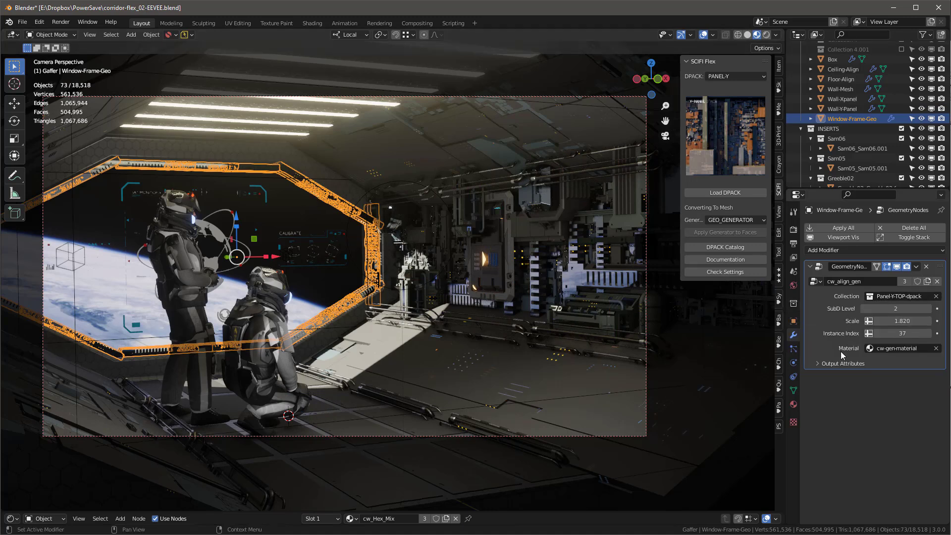
Set Window-Frame-Geo's Instance Index to 44, Scale to 0.650 and SubD Level to 3
{"action": "left_click", "coordinate": [929, 333]}
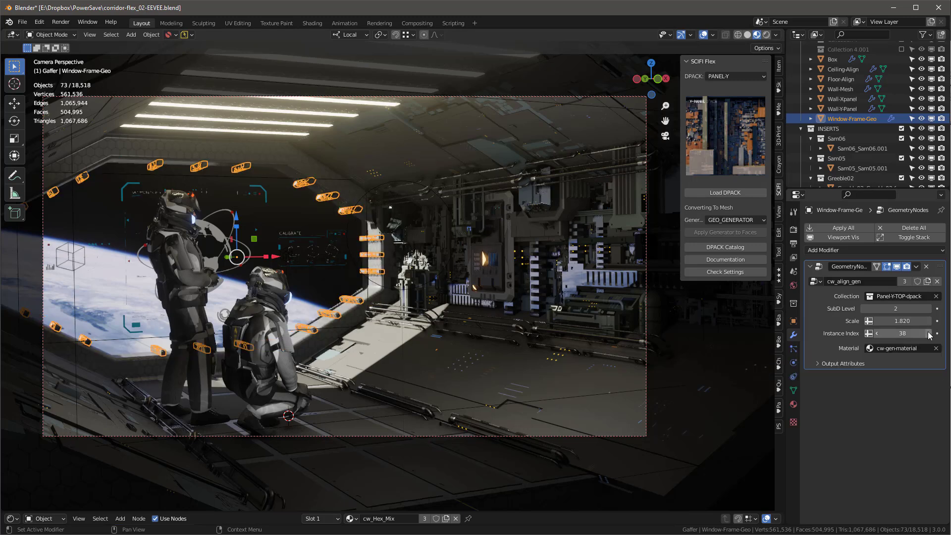
{"action": "left_click", "coordinate": [929, 333]}
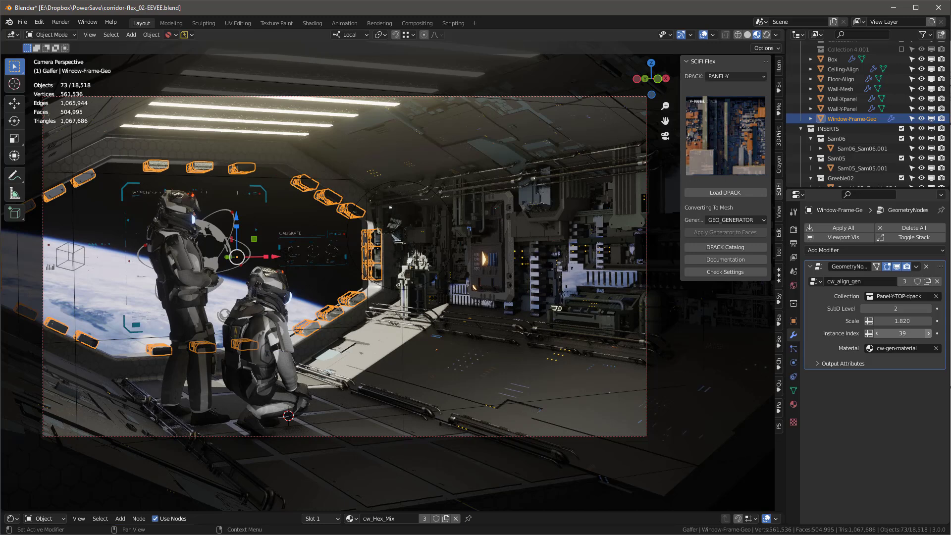
{"action": "left_click", "coordinate": [929, 333]}
{"action": "left_click", "coordinate": [928, 334]}
{"action": "left_click", "coordinate": [928, 333]}
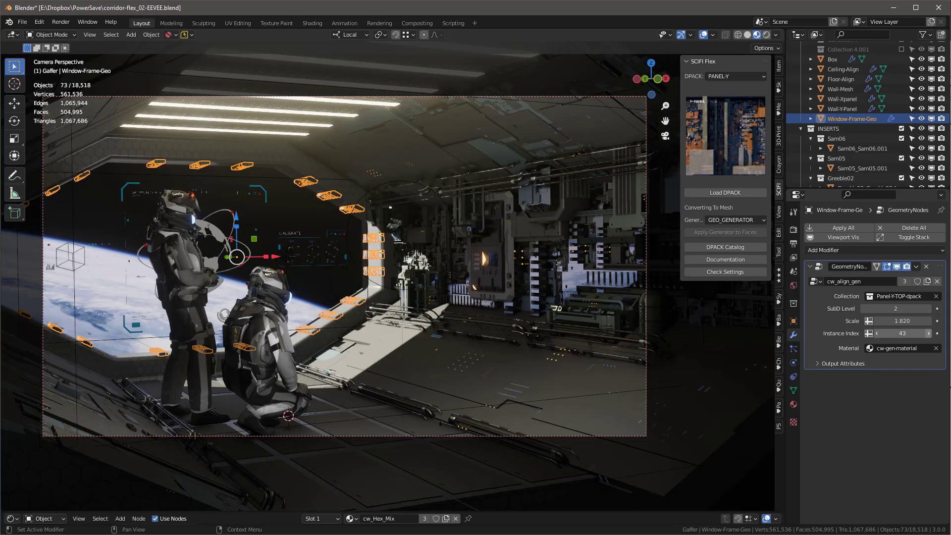
{"action": "left_click", "coordinate": [928, 334]}
{"action": "left_click", "coordinate": [928, 333]}
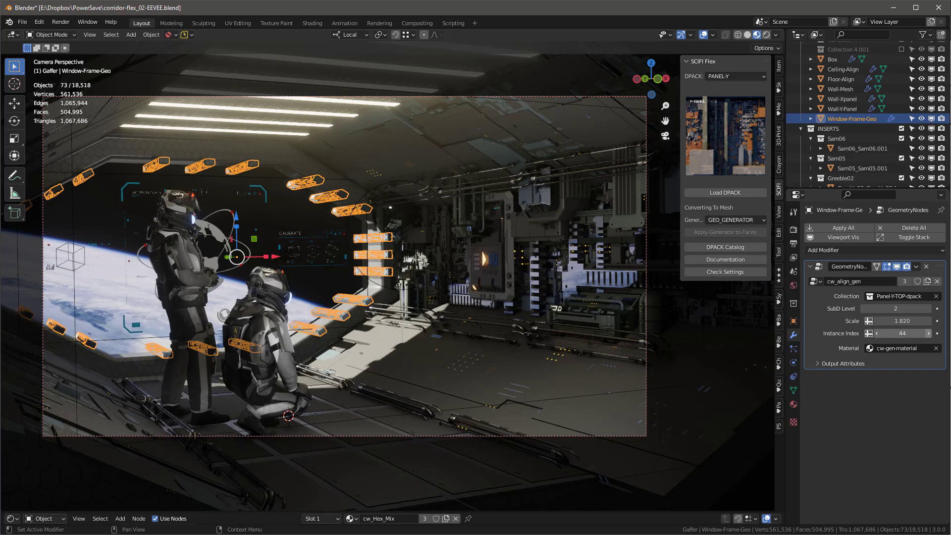
{"action": "left_click_drag", "start_coordinate": [906, 321], "coordinate": [816, 307]}
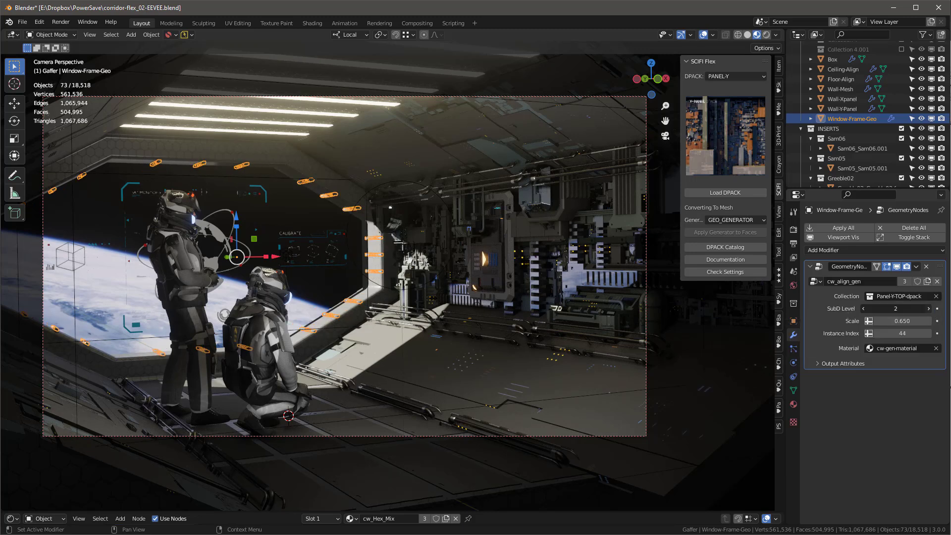
{"action": "left_click", "coordinate": [929, 309]}
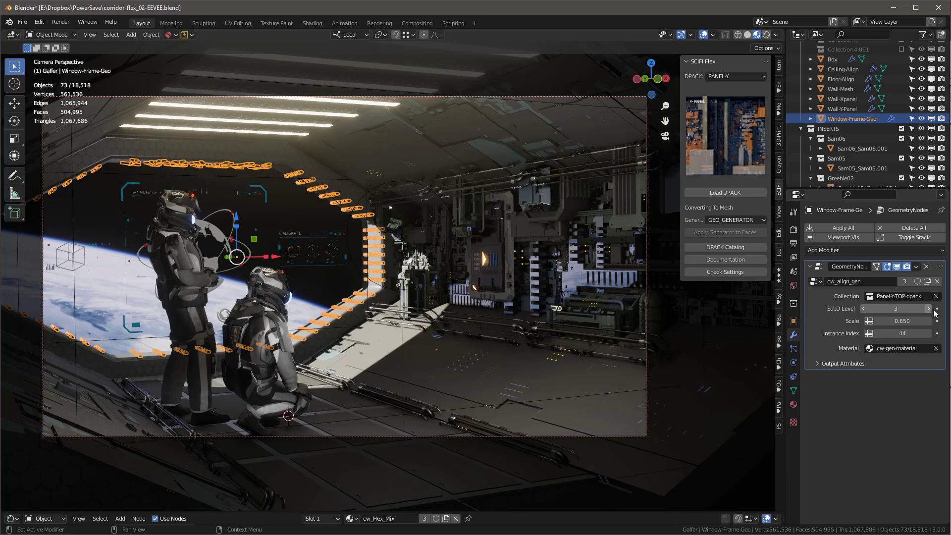